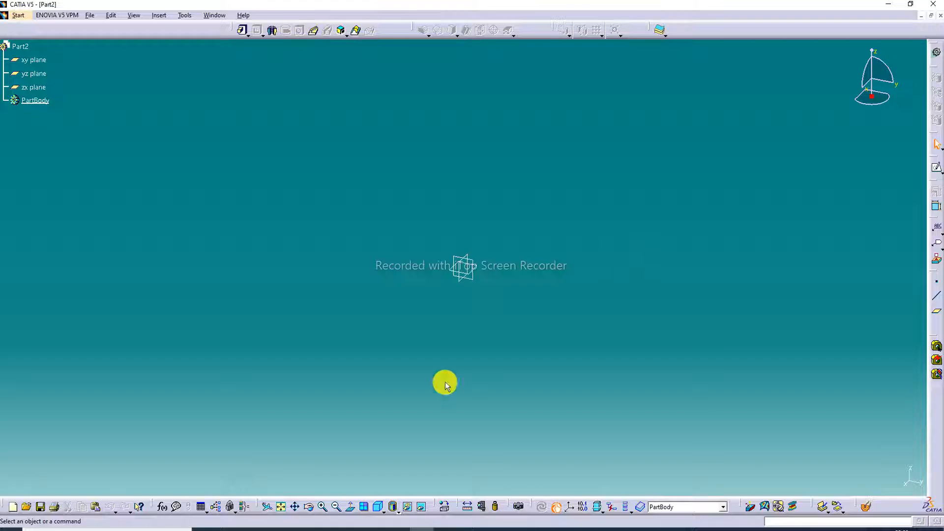
# Step: Look at the Pad lecture page in the PDF viewer and return to the CATIA V5 part
pyautogui.click(276, 529)
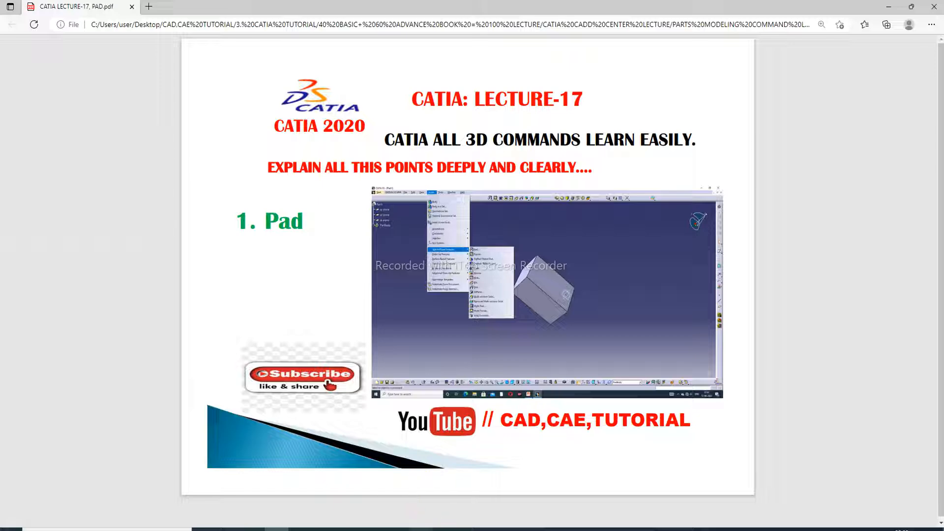
pyautogui.click(422, 529)
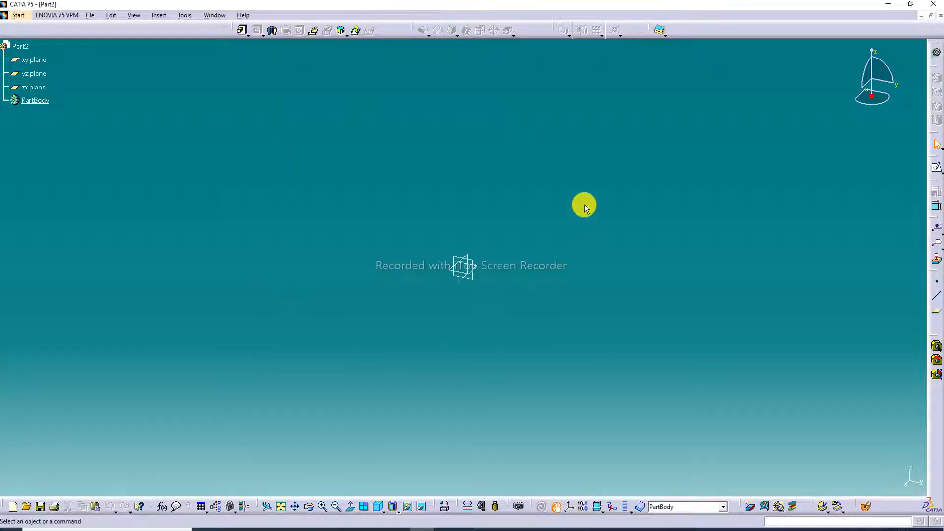
pyautogui.click(248, 33)
pyautogui.click(247, 35)
# Step: Sketch a horizontal rectangle around the origin on the xy plane and exit the sketch
pyautogui.click(34, 60)
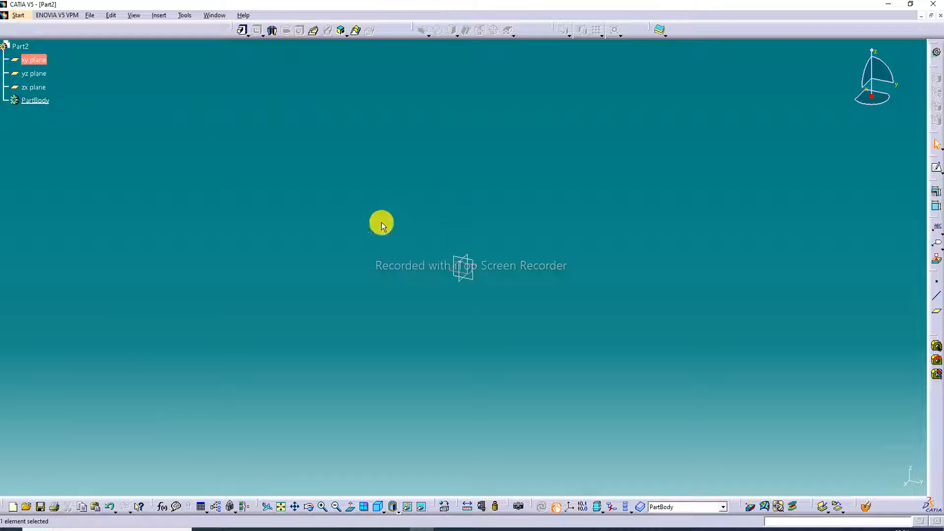
pyautogui.click(936, 168)
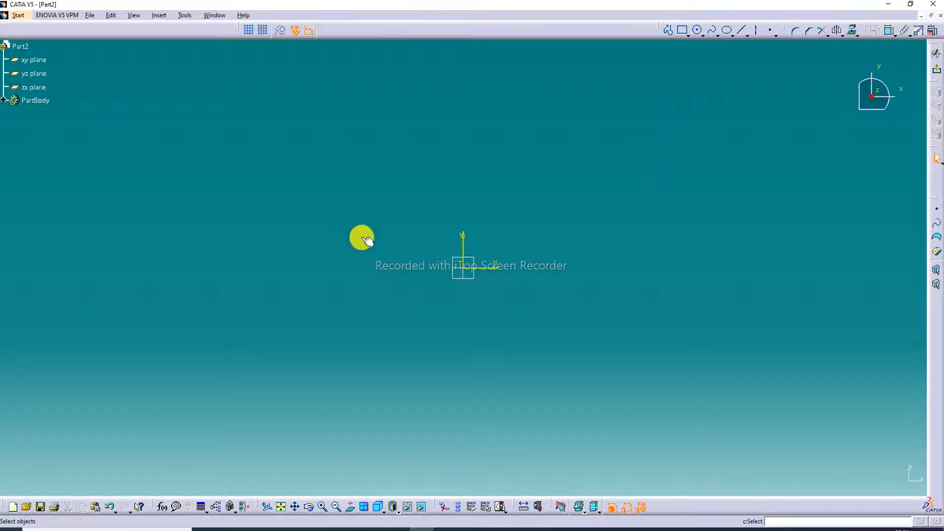
pyautogui.click(683, 31)
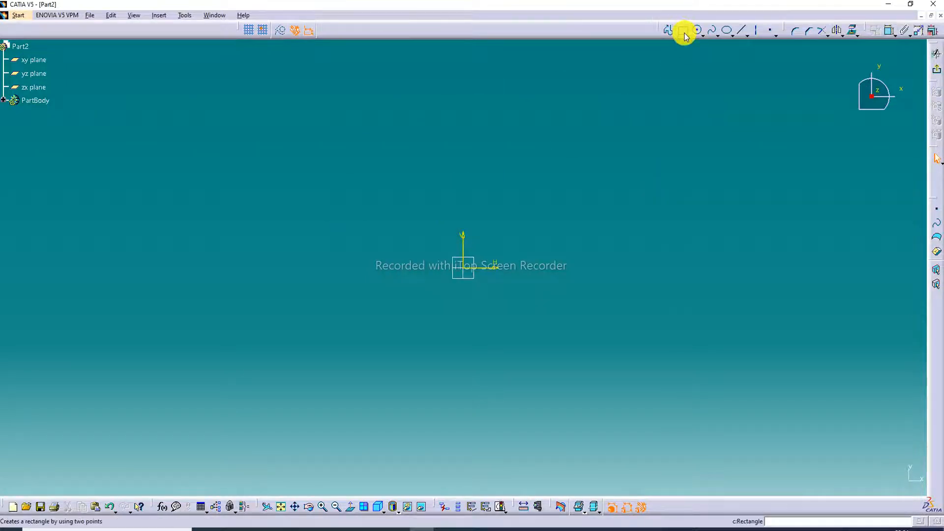
pyautogui.click(684, 32)
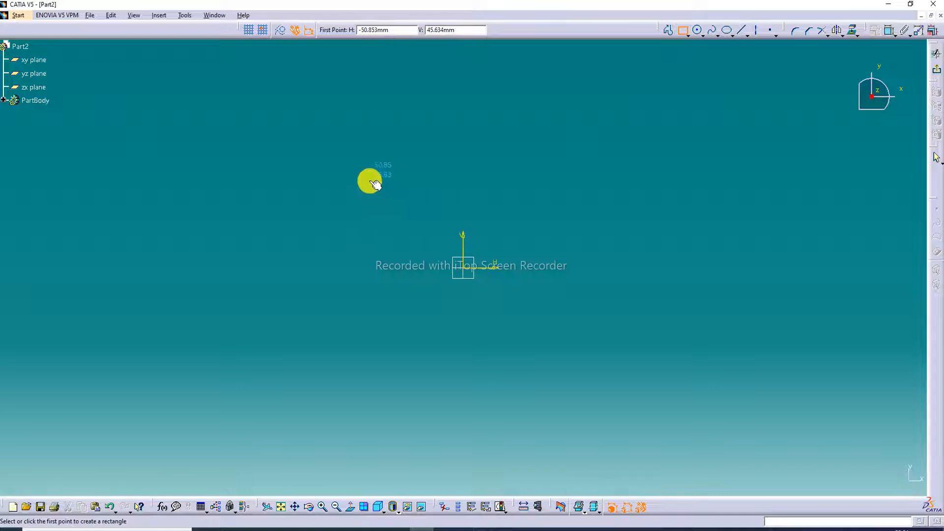
pyautogui.click(355, 185)
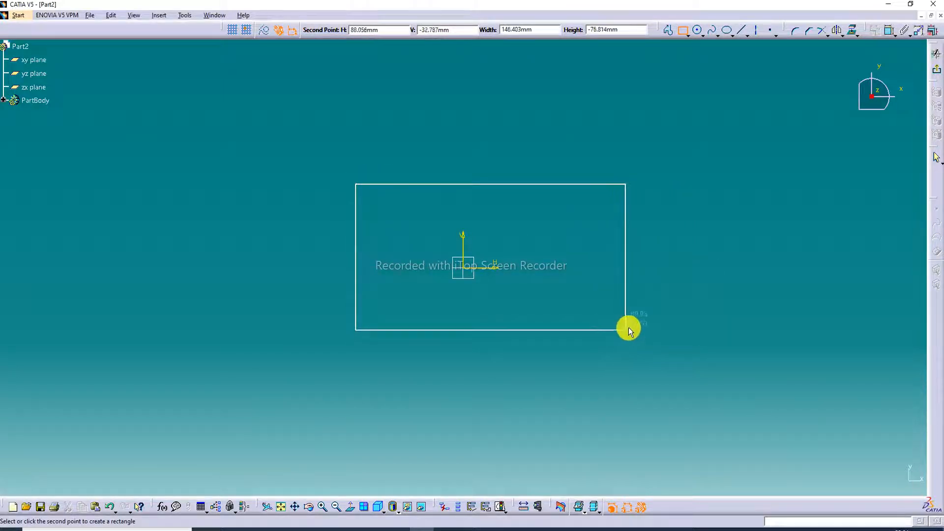
pyautogui.click(592, 334)
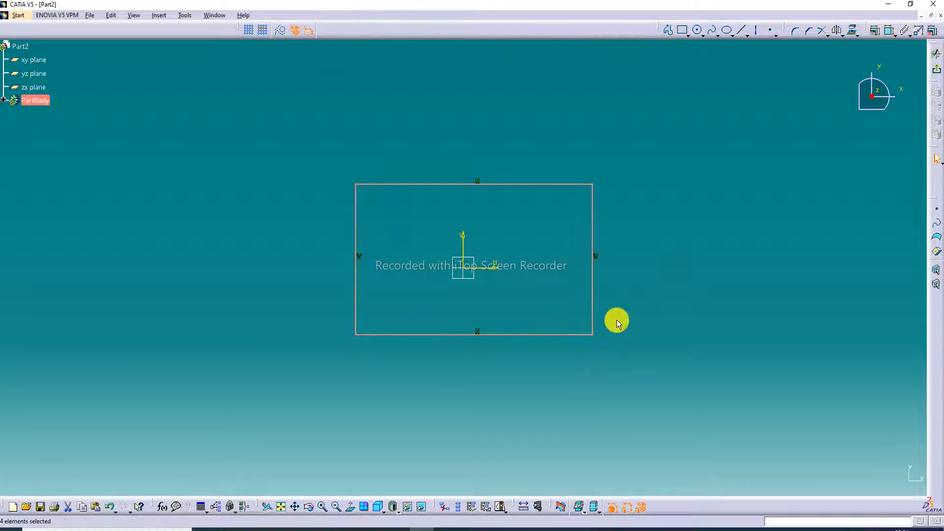
pyautogui.click(663, 183)
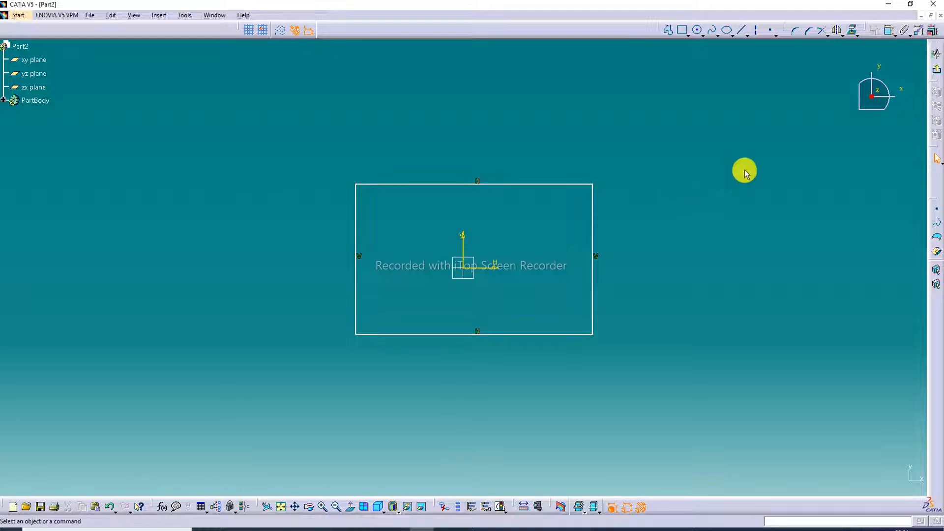
pyautogui.click(936, 70)
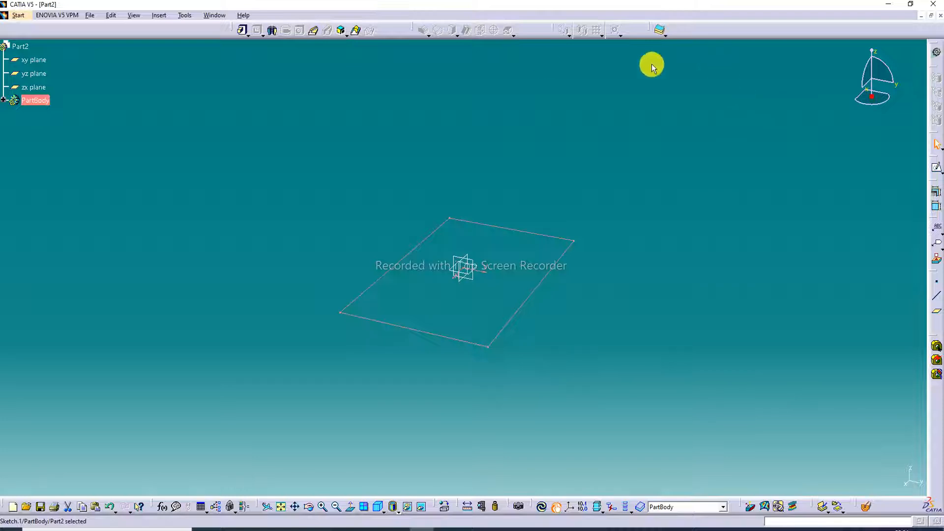
# Step: Extrude the rectangle sketch into a solid block using Pad with a length of 30 mm
pyautogui.click(248, 36)
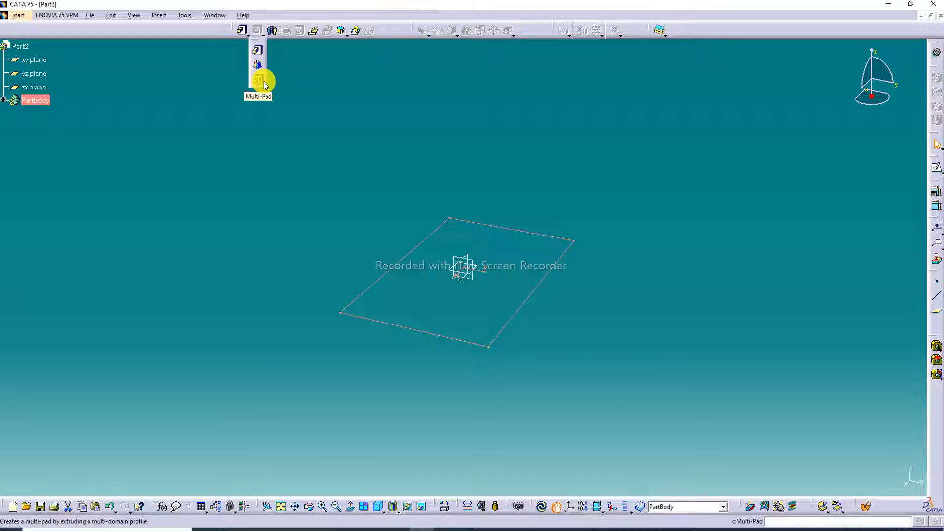
pyautogui.click(259, 52)
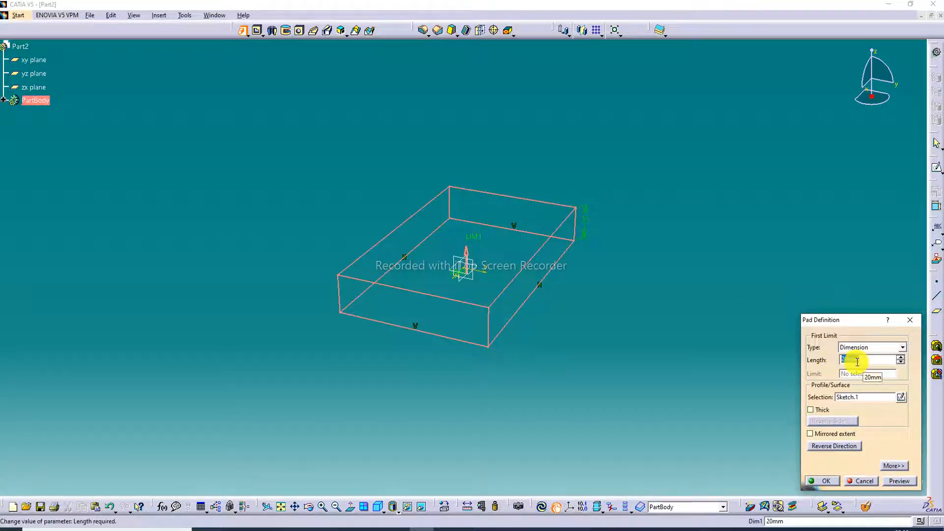
pyautogui.write('30')
pyautogui.press('Return')
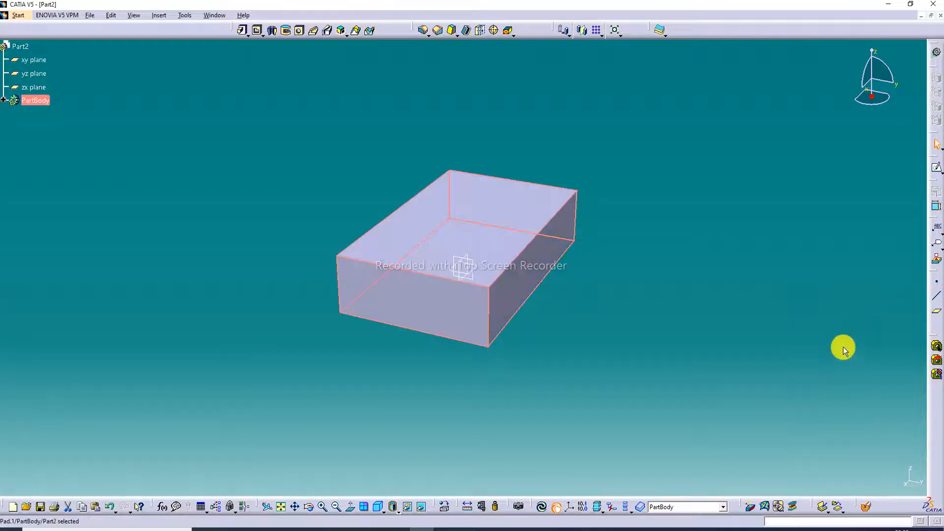
pyautogui.click(684, 258)
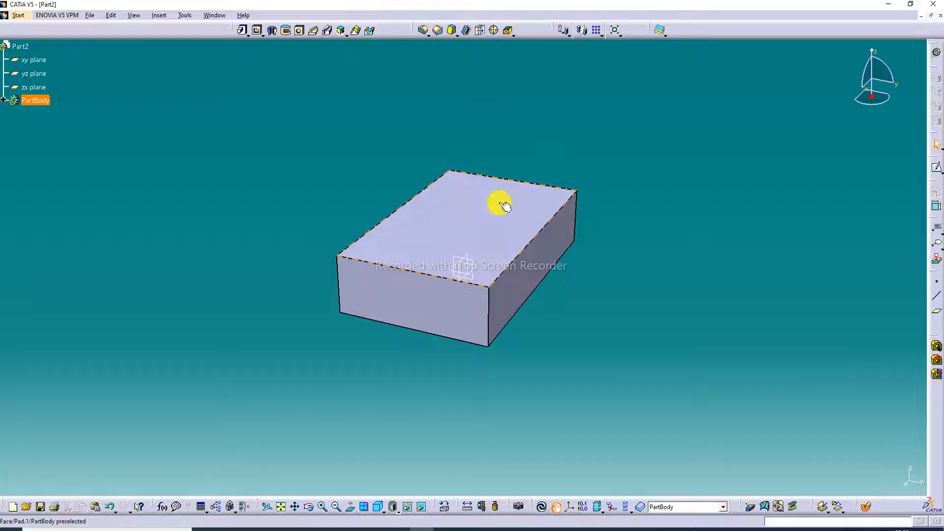
# Step: Edit the pad to enable Mirrored extent, preview the result and apply it
pyautogui.click(465, 219)
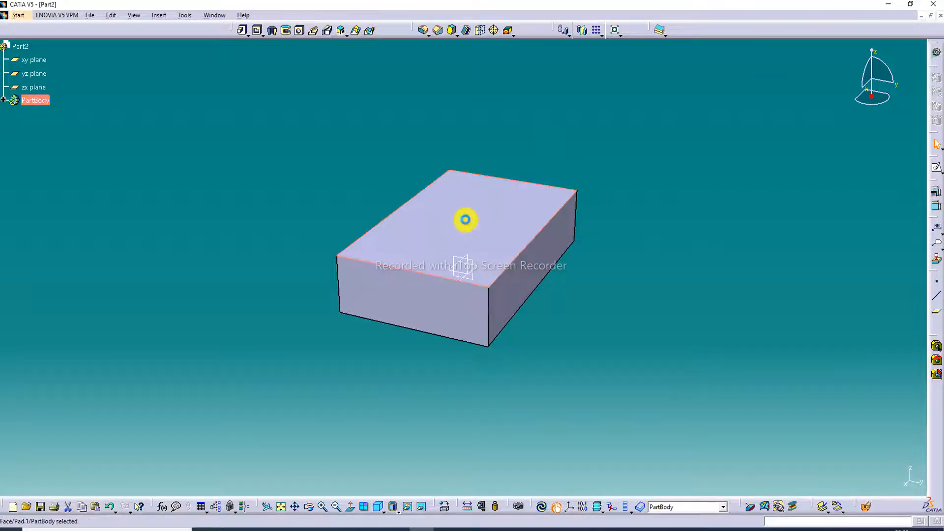
pyautogui.doubleClick(466, 219)
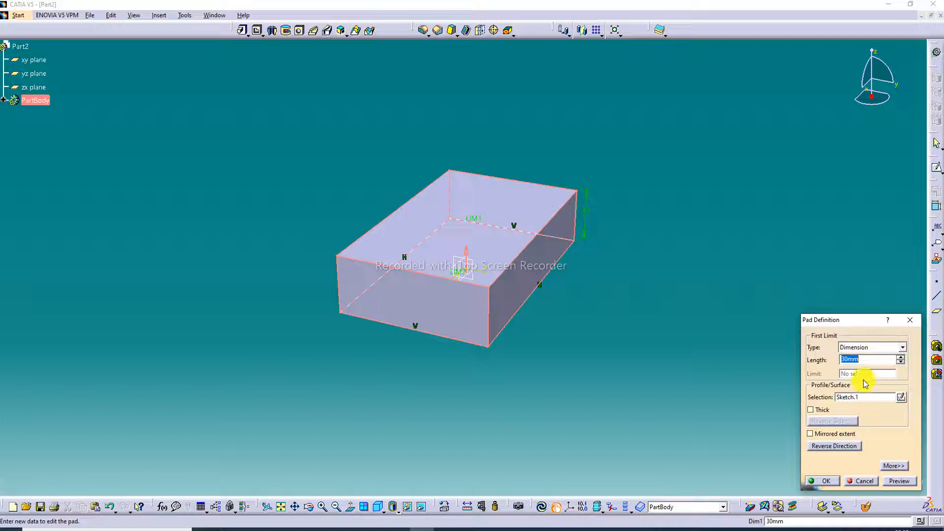
pyautogui.click(875, 346)
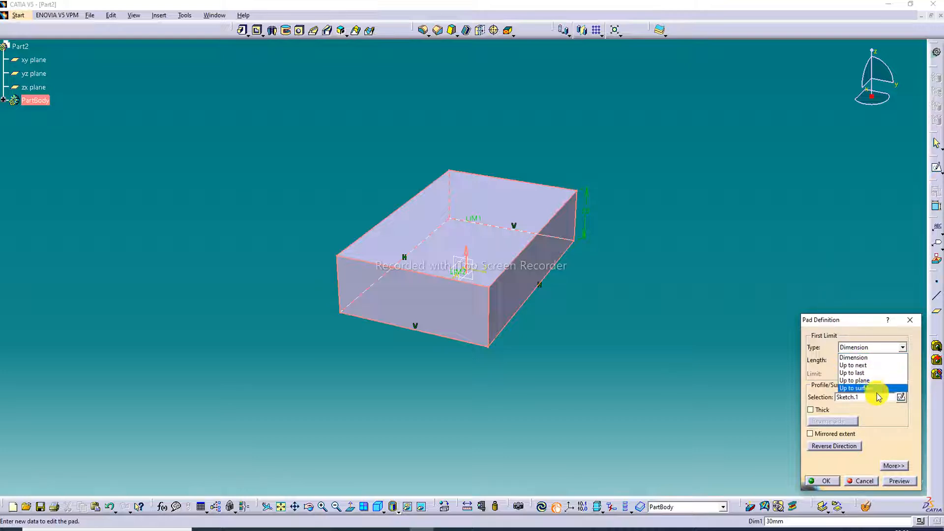
pyautogui.click(897, 421)
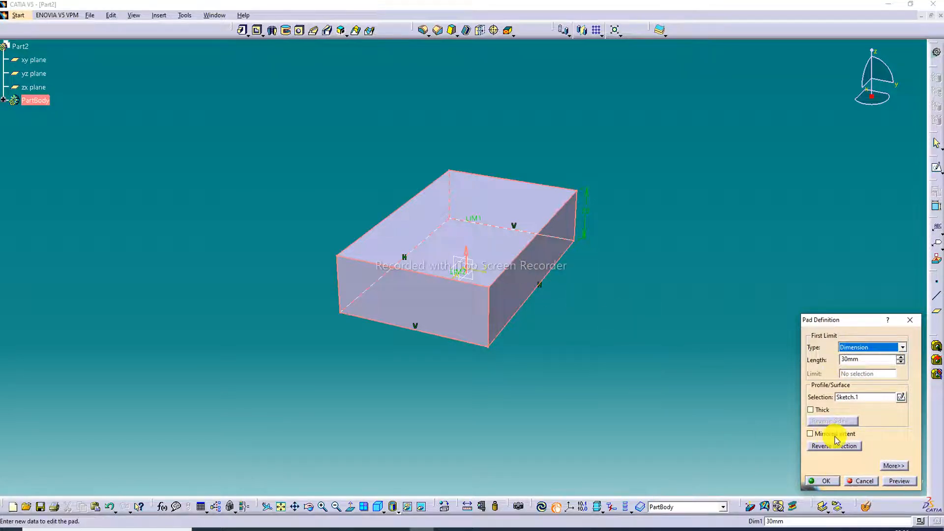
pyautogui.click(809, 434)
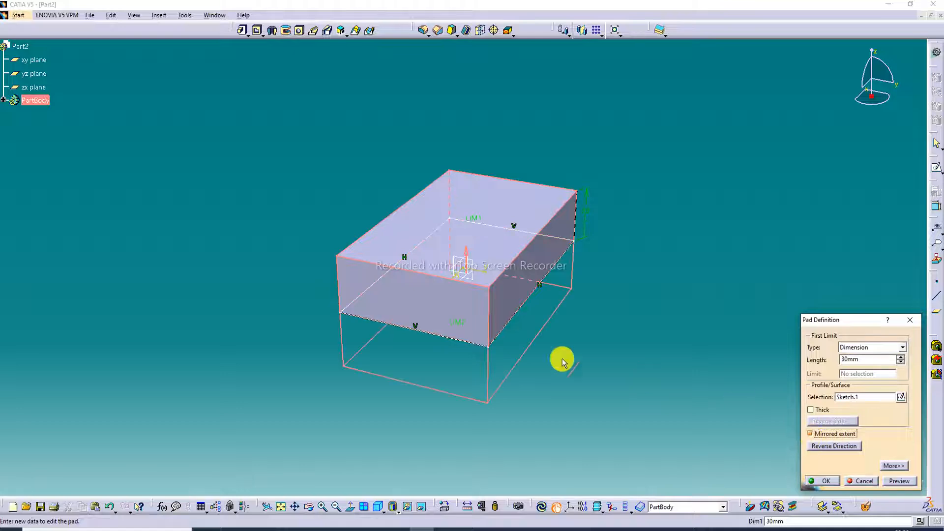
pyautogui.click(896, 481)
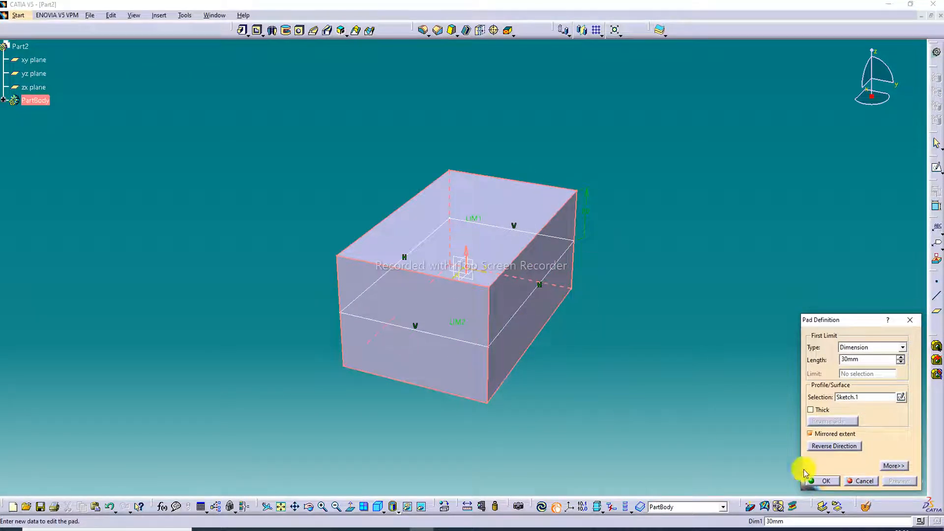
pyautogui.click(826, 481)
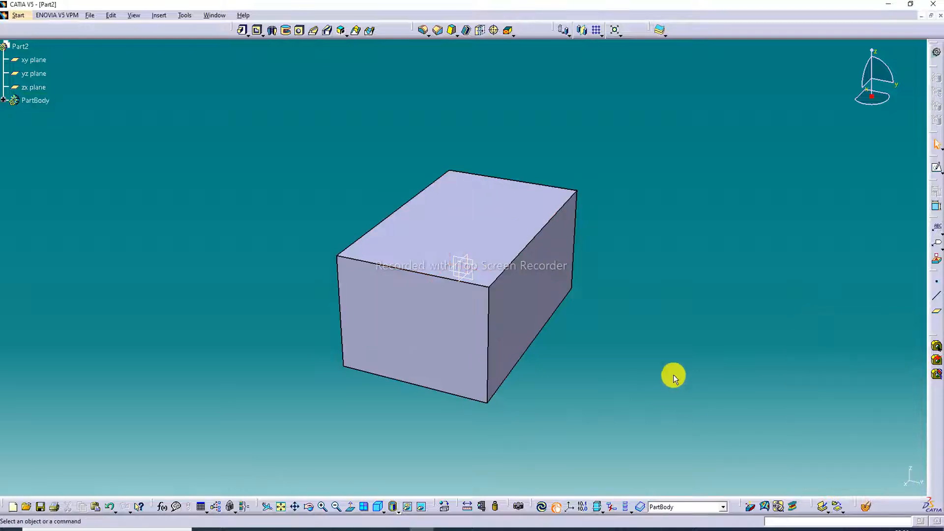
# Step: Edit the pad again to disable Mirrored extent, preview the result and apply it
pyautogui.doubleClick(486, 229)
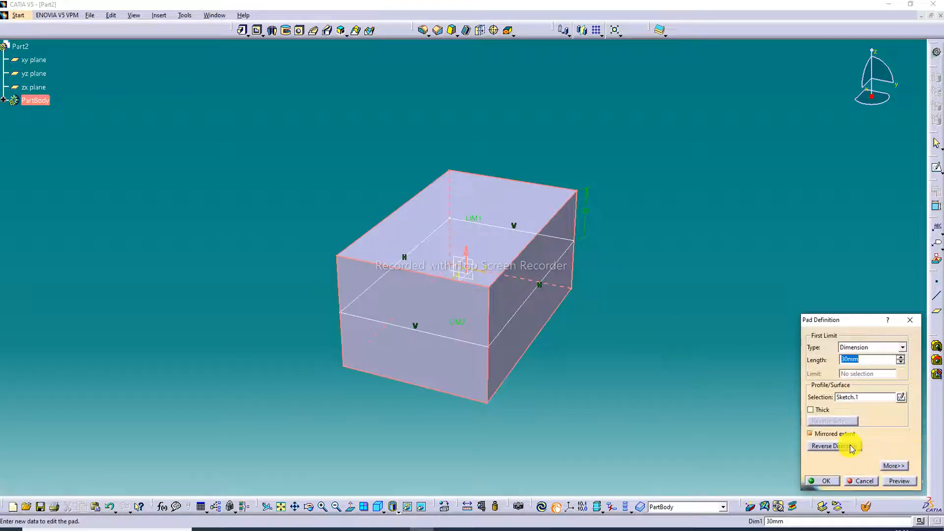
pyautogui.click(835, 435)
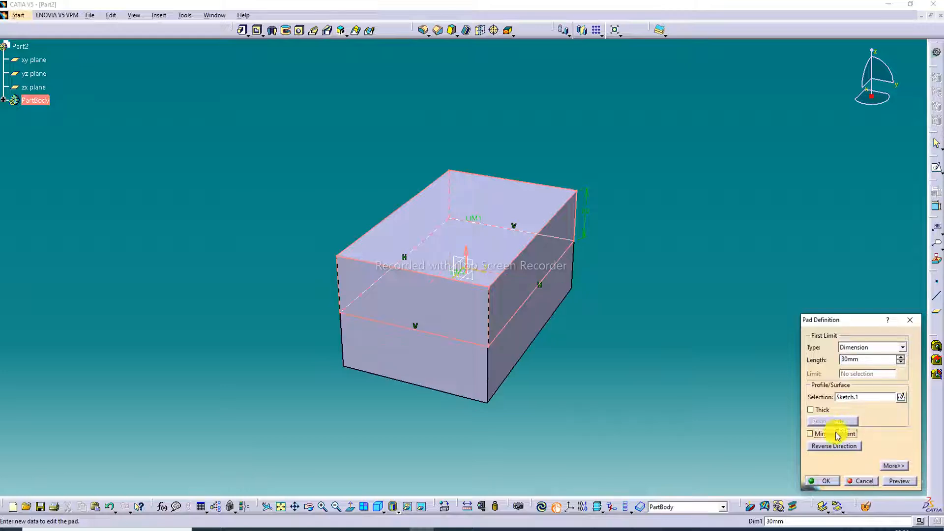
pyautogui.click(901, 483)
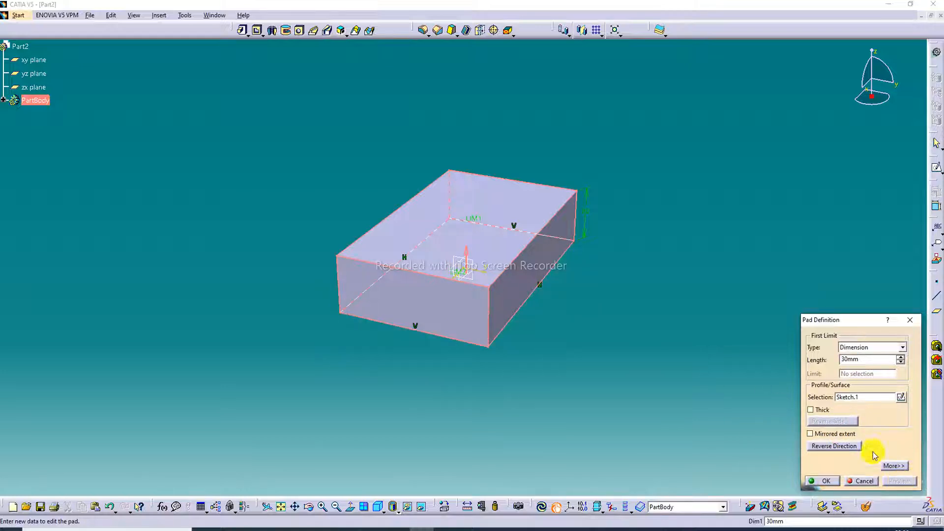
pyautogui.click(821, 480)
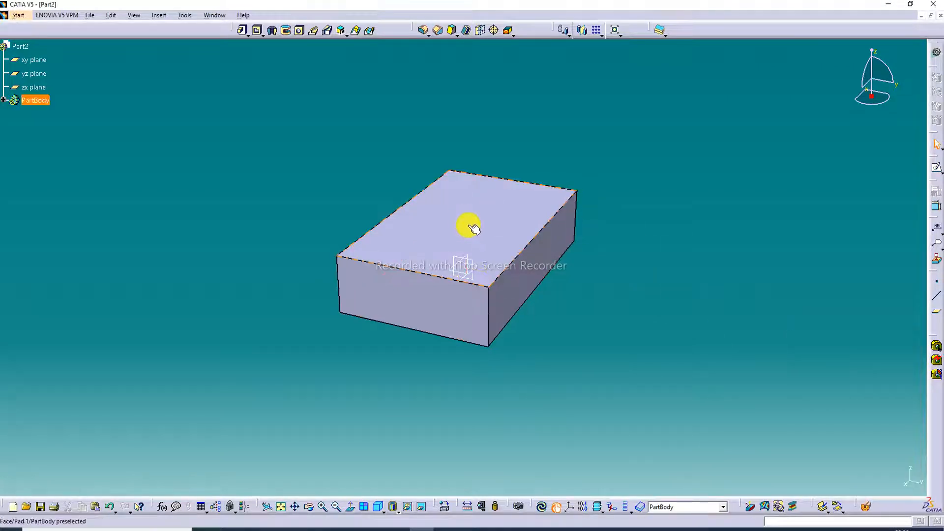
# Step: Preview the pad extruded in the reversed direction, restore its upward direction and apply the definition
pyautogui.doubleClick(471, 228)
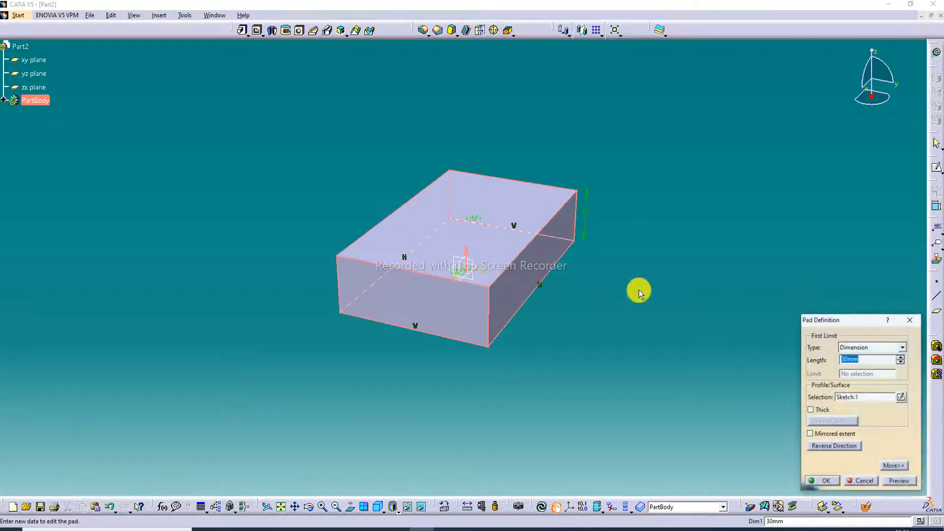
pyautogui.click(829, 446)
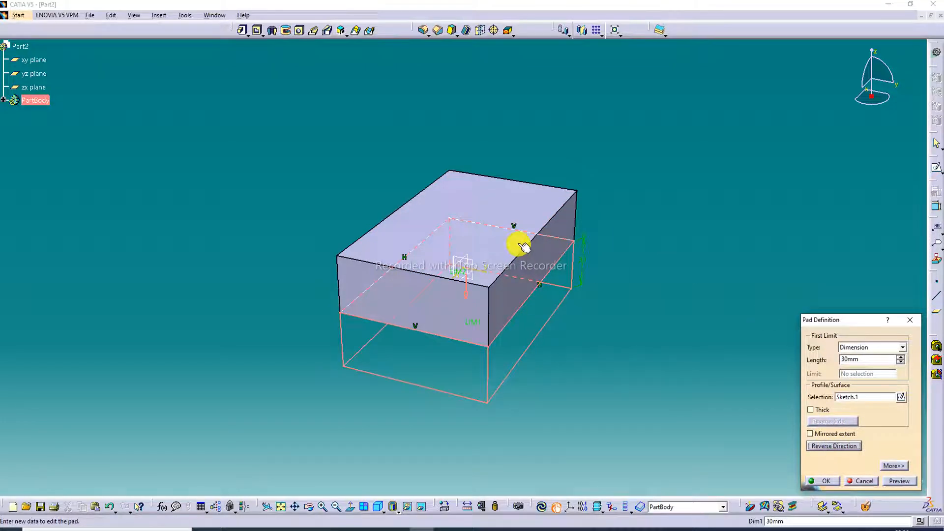
pyautogui.click(901, 481)
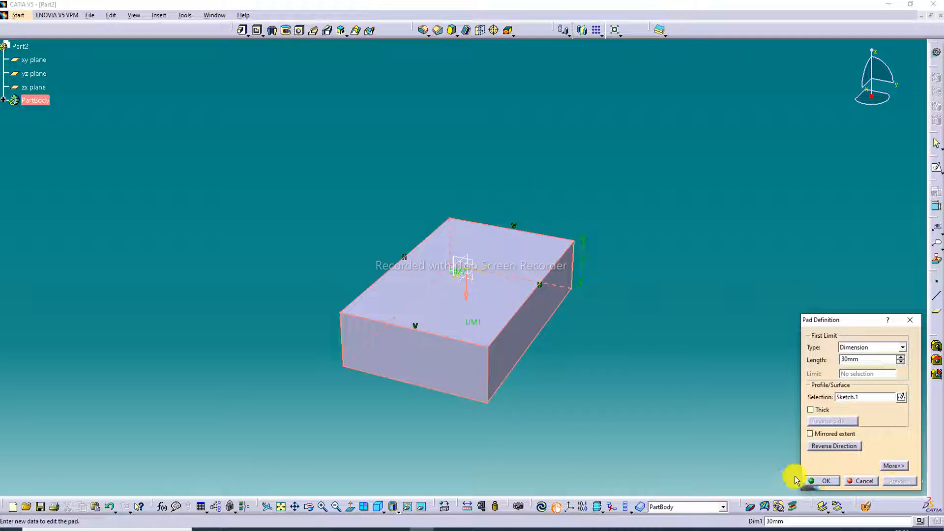
pyautogui.click(849, 446)
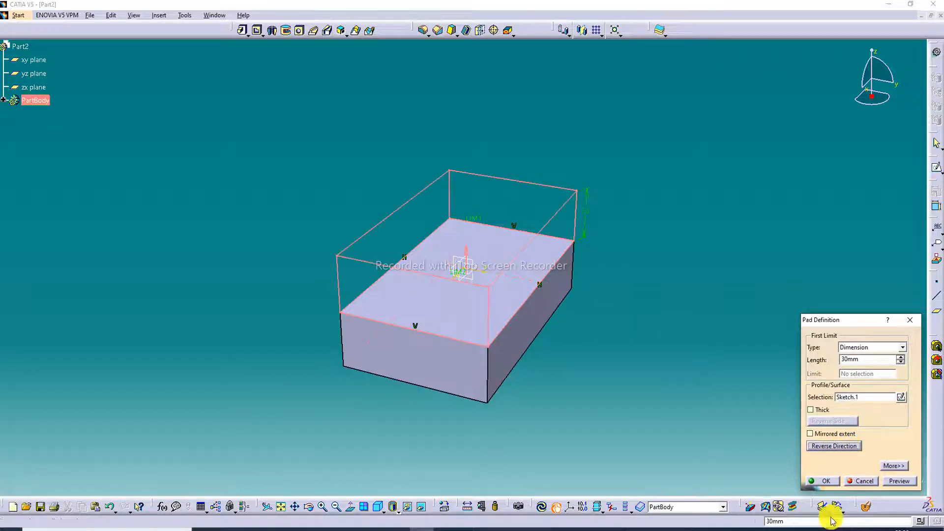
pyautogui.click(901, 481)
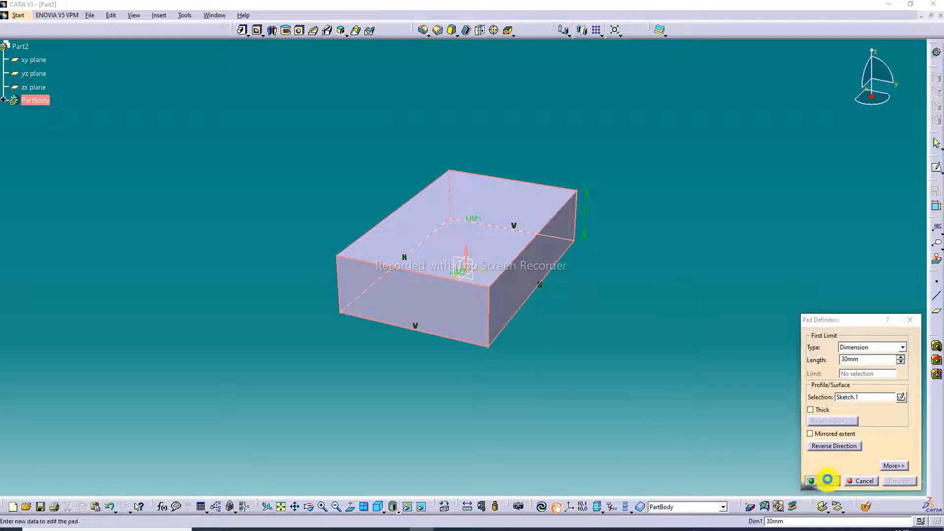
pyautogui.click(820, 481)
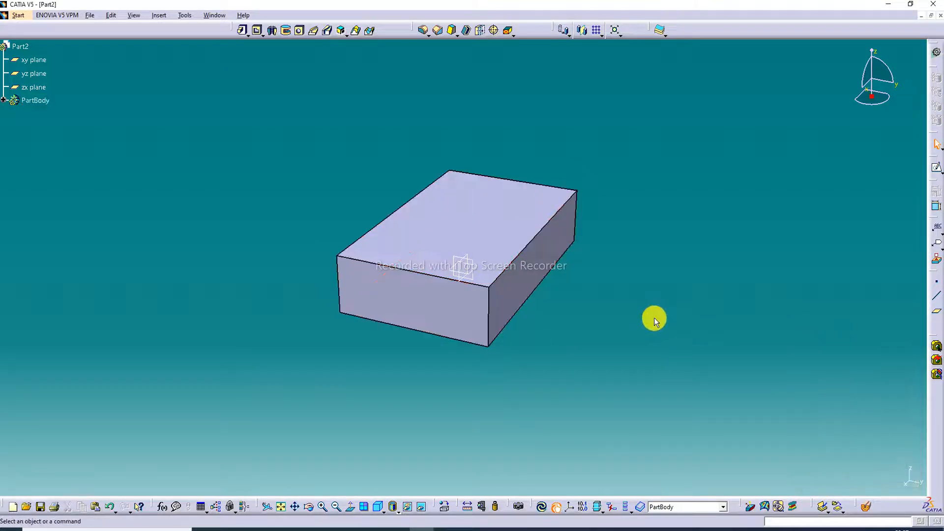
# Step: Change the PartBody's fill colour to magenta in its graphic properties and confirm
pyautogui.click(490, 228)
pyautogui.click(276, 148)
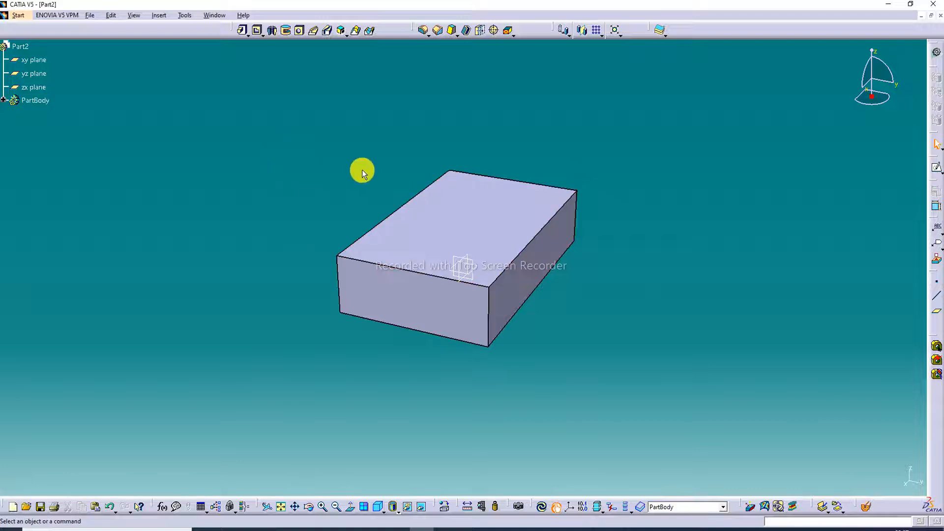
pyautogui.rightClick(49, 102)
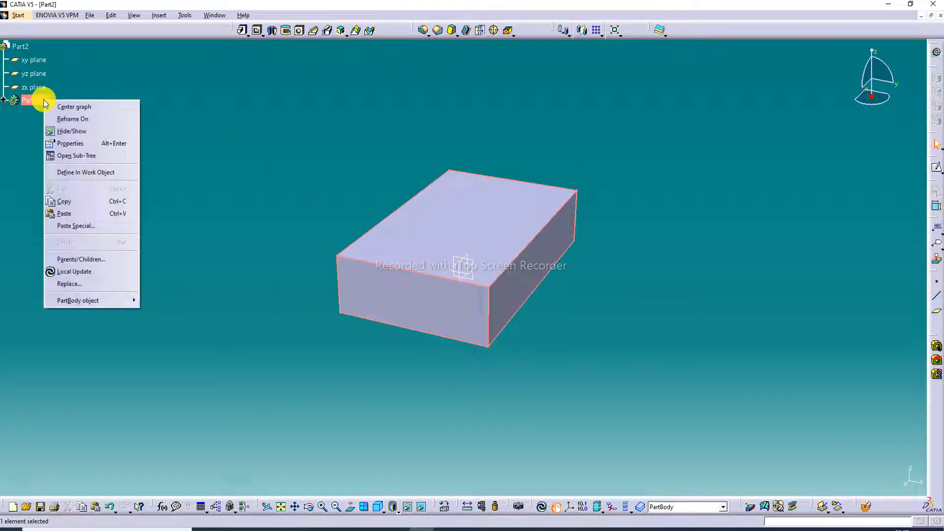
pyautogui.click(70, 143)
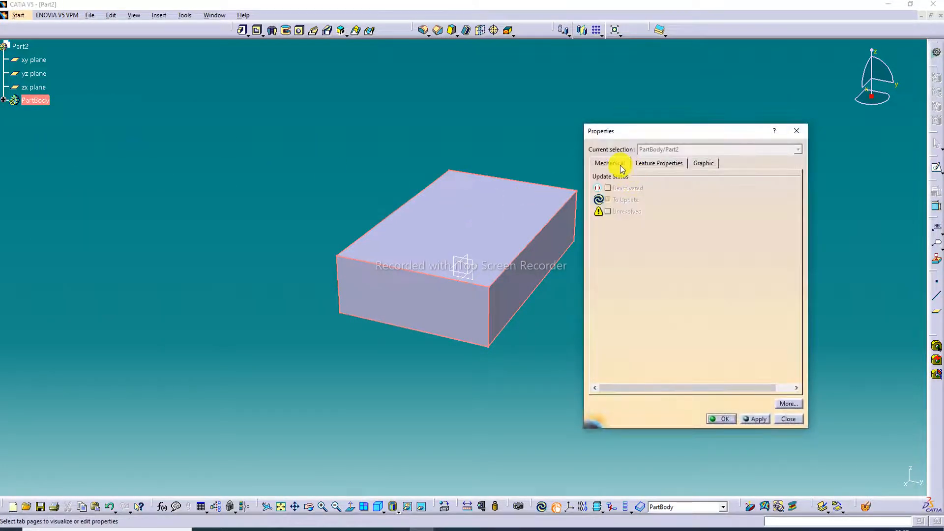
pyautogui.click(701, 163)
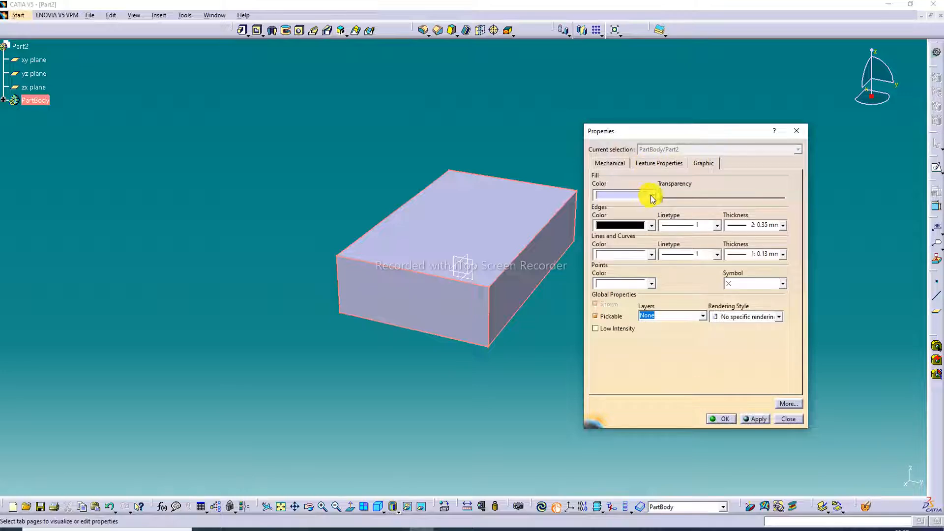
pyautogui.click(652, 197)
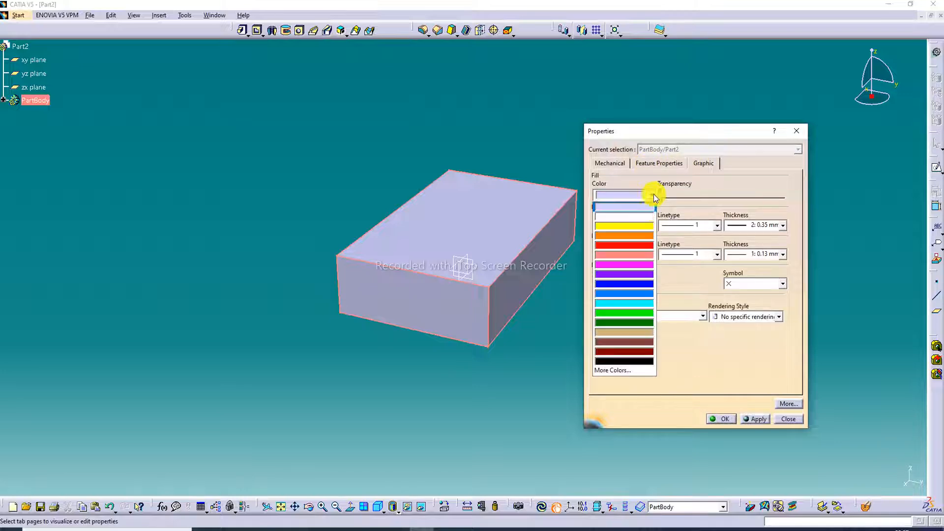
pyautogui.click(639, 266)
pyautogui.click(721, 419)
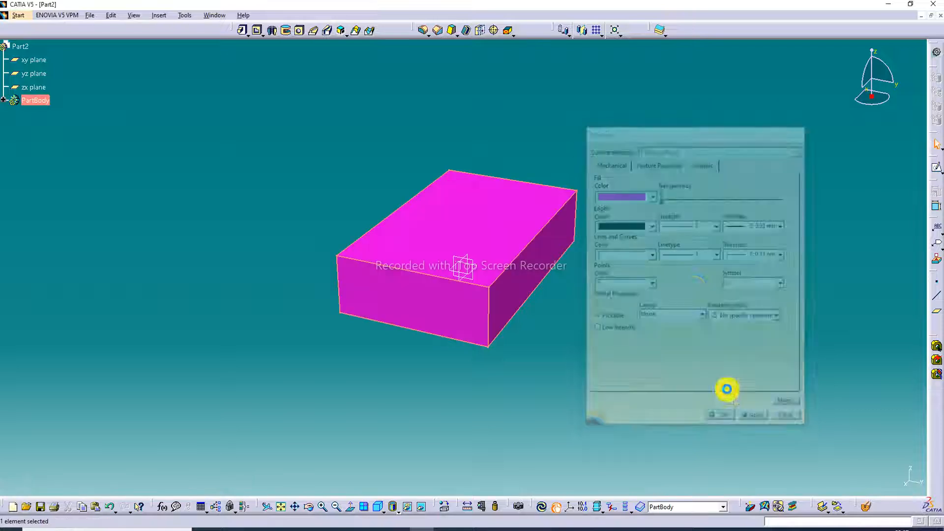
# Step: Edit the pad to enable Thick, set the second limit length to 4 mm and preview the thin-walled frame
pyautogui.doubleClick(508, 235)
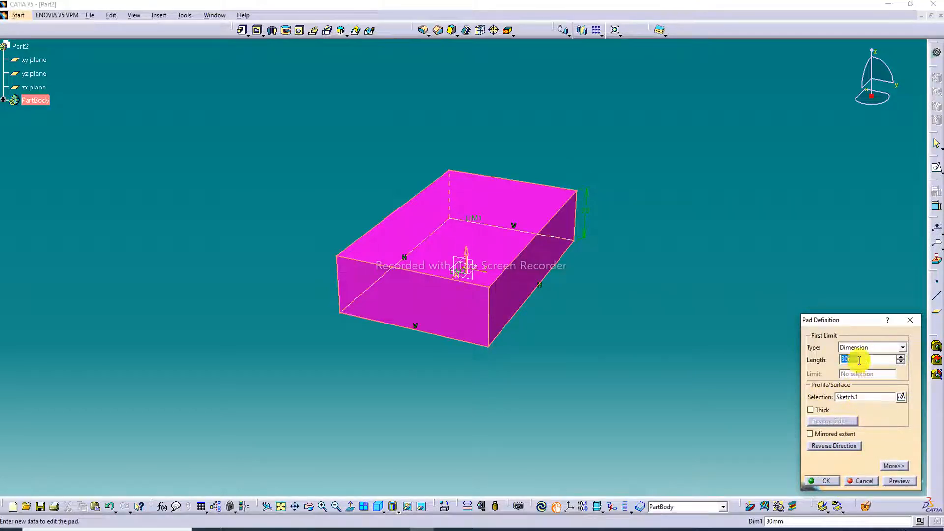
pyautogui.click(811, 410)
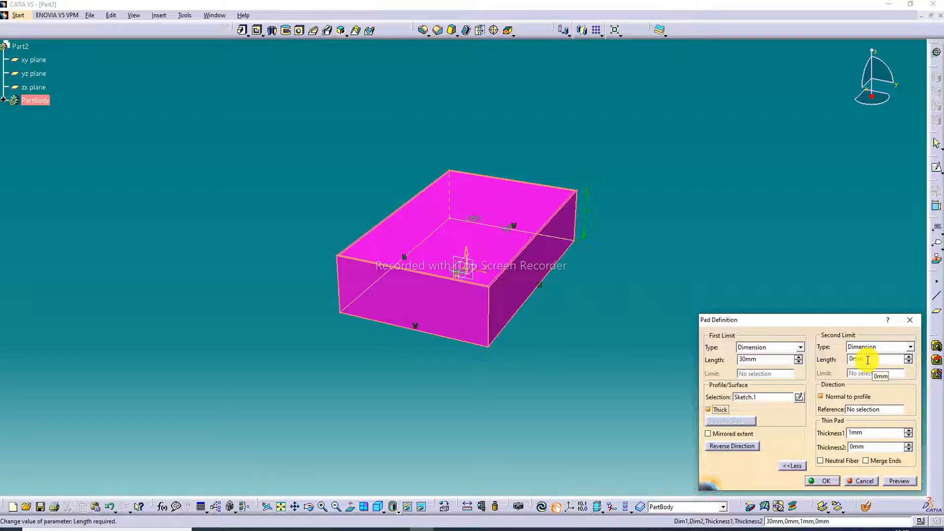
pyautogui.moveTo(868, 360); pyautogui.dragTo(830, 361)
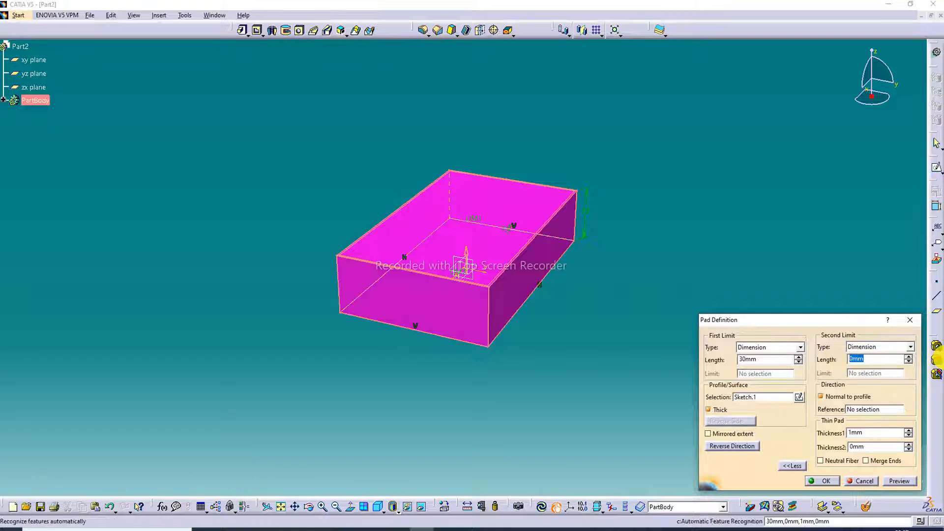
pyautogui.click(873, 273)
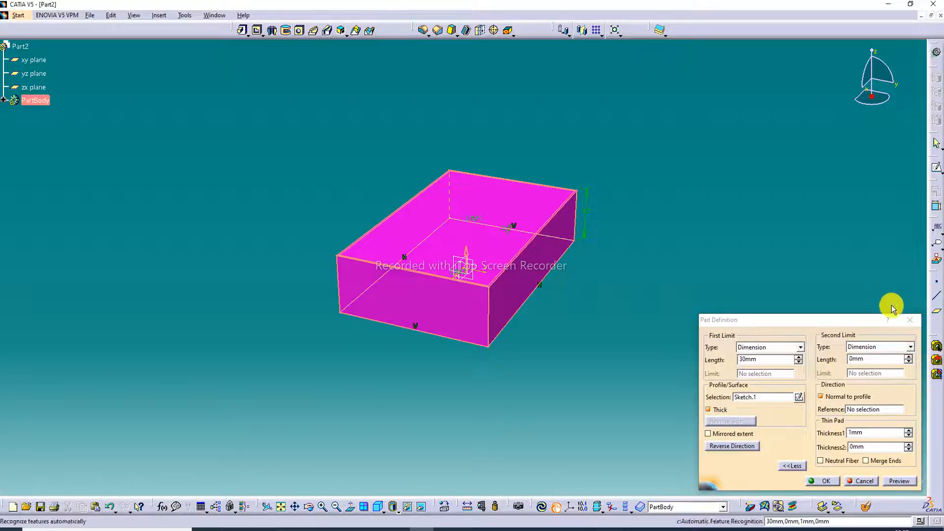
pyautogui.click(911, 360)
pyautogui.click(911, 360)
pyautogui.click(910, 357)
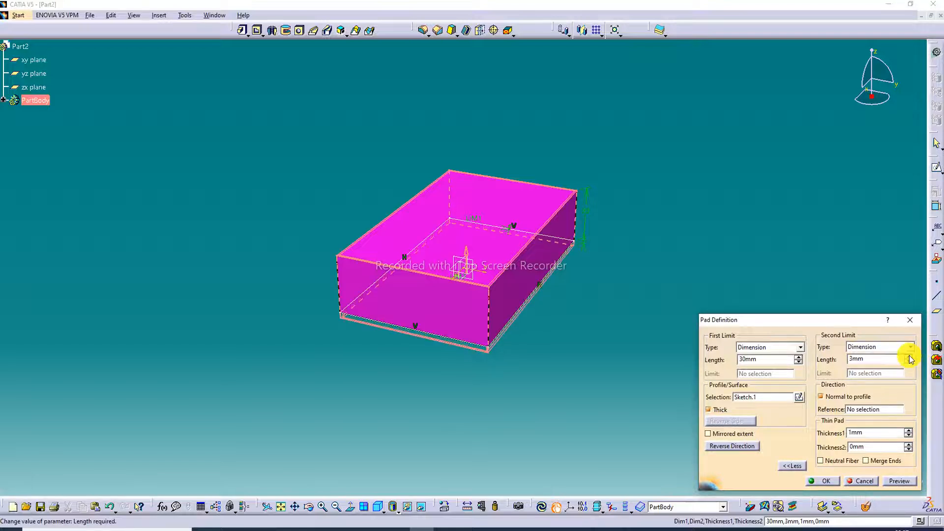
pyautogui.click(910, 357)
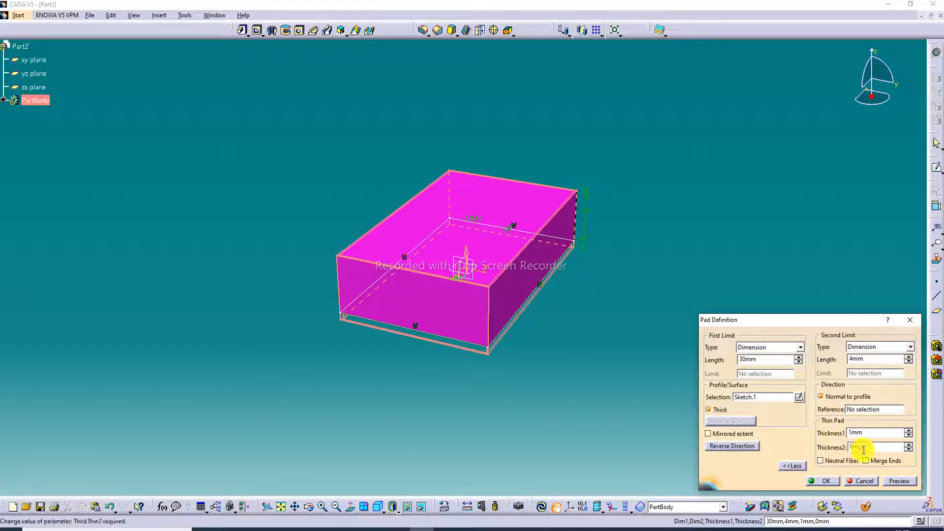
pyautogui.click(896, 480)
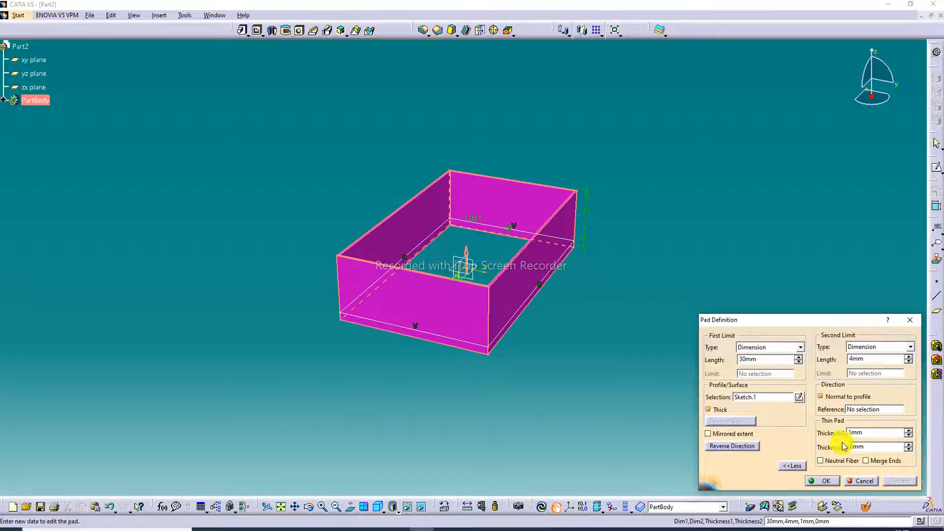
# Step: Set the thin pad's Thickness1 to 4 mm and preview the thicker walls
pyautogui.click(909, 430)
pyautogui.click(908, 430)
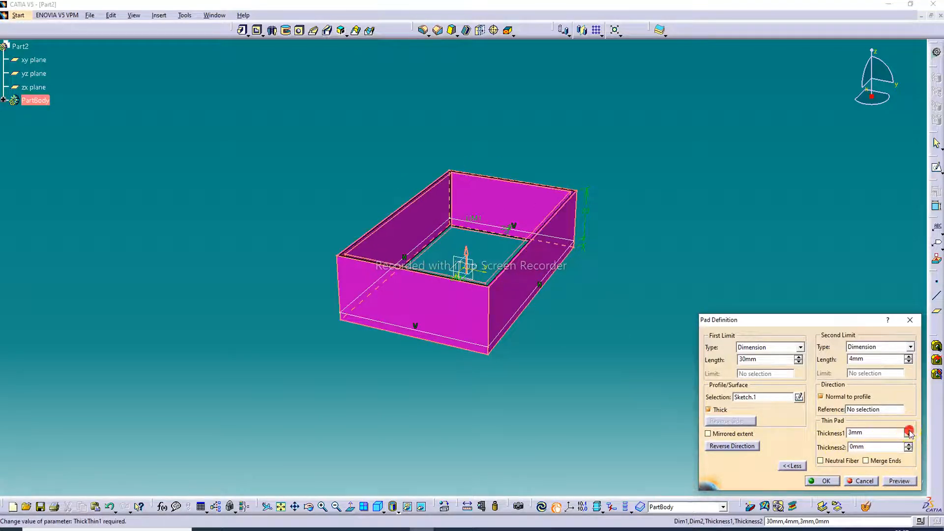
pyautogui.click(908, 430)
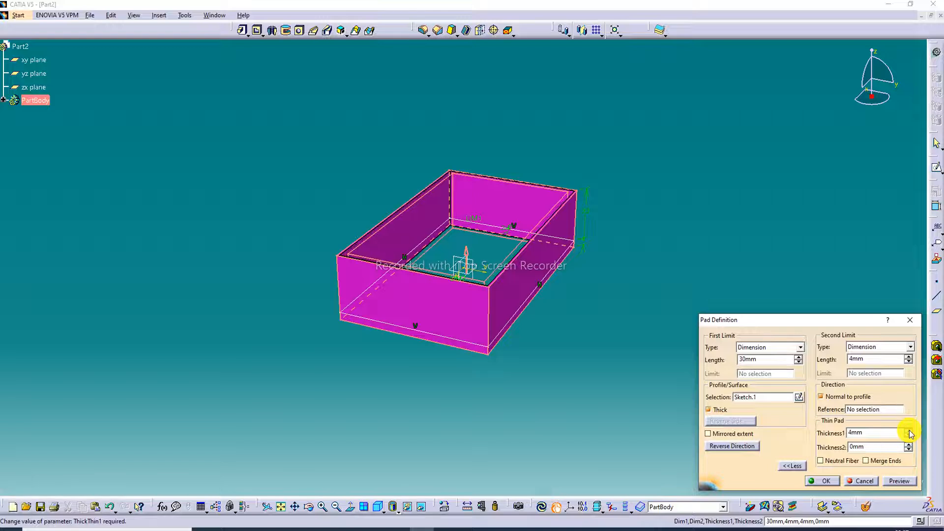
pyautogui.click(902, 478)
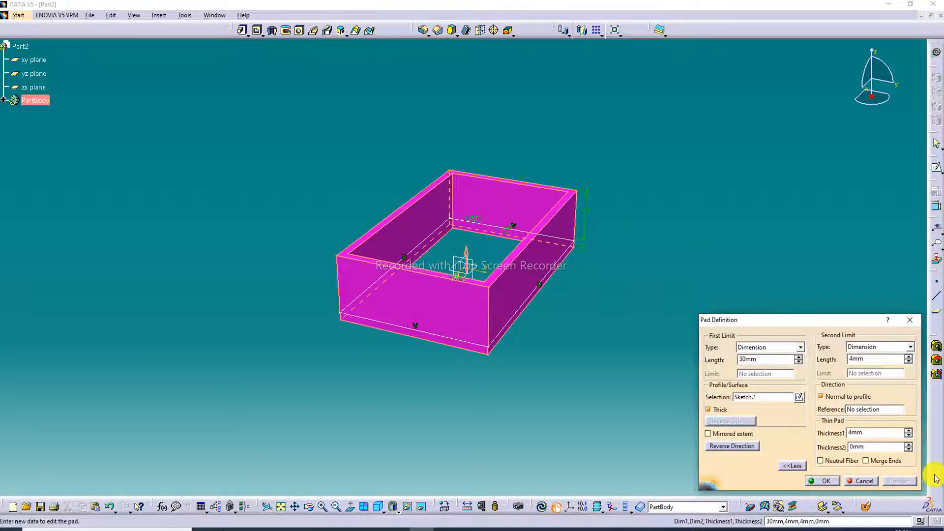
# Step: Set the thin pad's Thickness1 to 1 mm, preview it and apply the pad definition
pyautogui.click(909, 430)
pyautogui.click(909, 431)
pyautogui.click(909, 438)
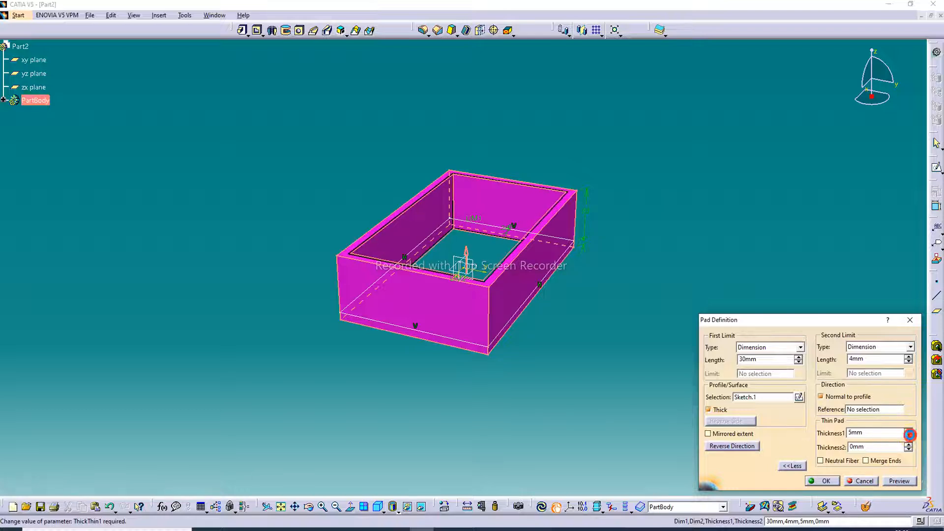
pyautogui.click(909, 437)
pyautogui.click(909, 438)
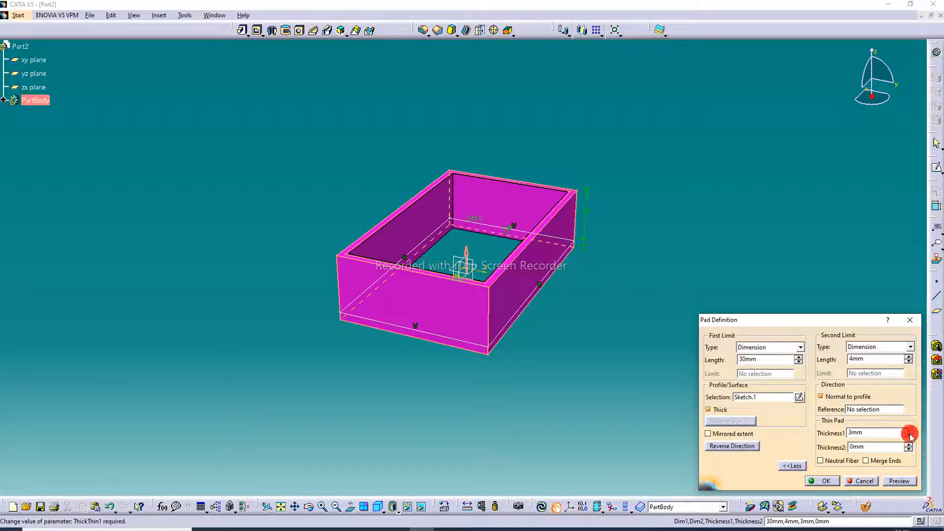
pyautogui.click(909, 437)
pyautogui.click(908, 438)
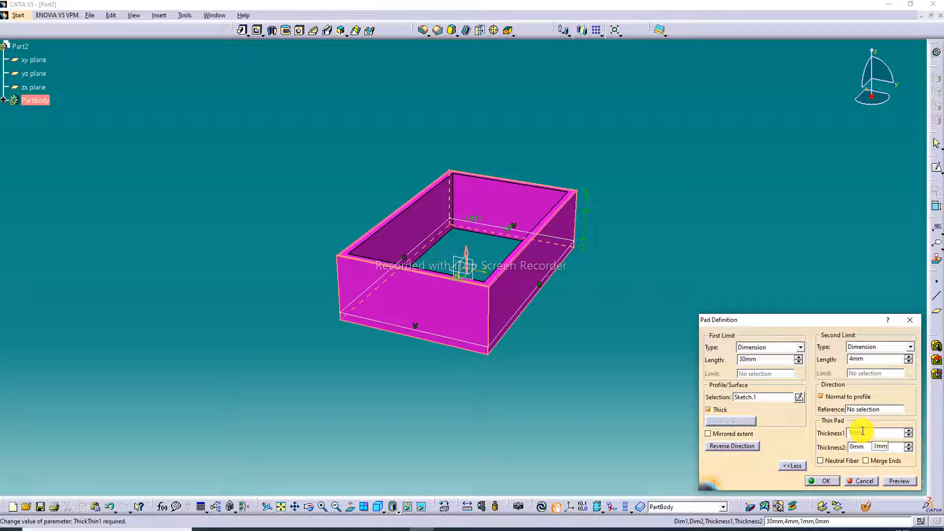
pyautogui.click(899, 480)
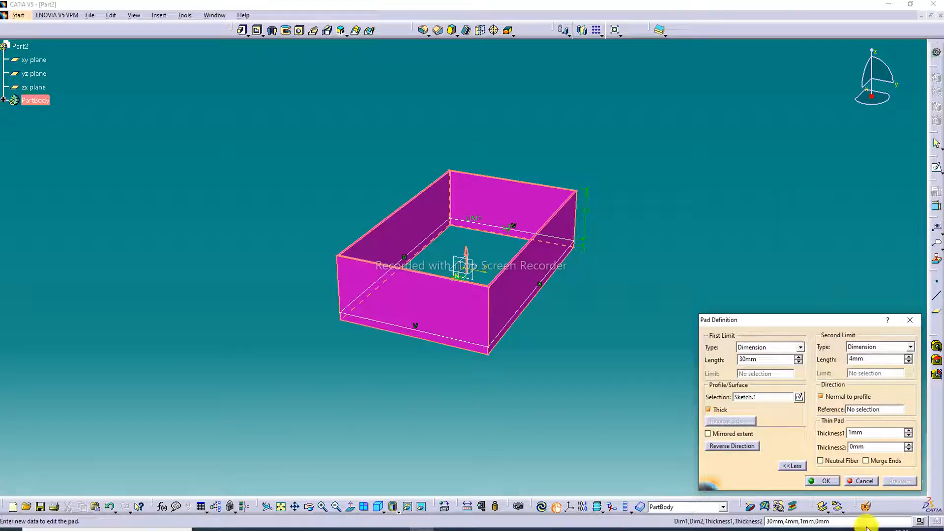
pyautogui.click(823, 481)
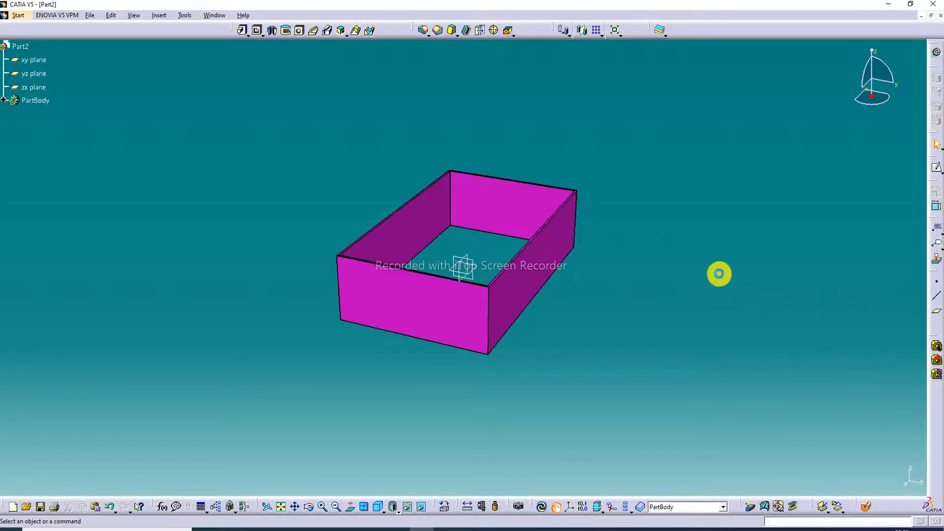
# Step: Reopen the pad definition, set the thin pad's Thickness1 to 4 mm, preview it and apply the change
pyautogui.click(309, 506)
pyautogui.moveTo(566, 300); pyautogui.dragTo(455, 360)
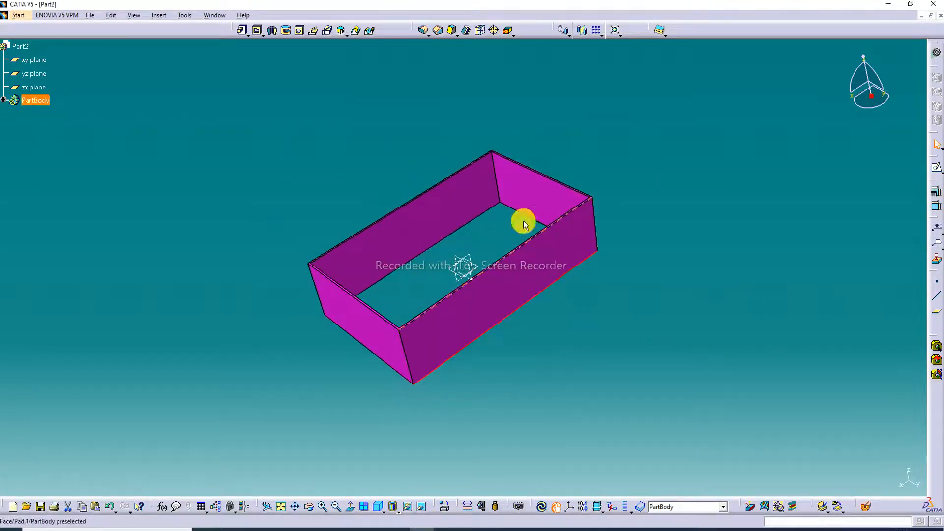
pyautogui.doubleClick(531, 192)
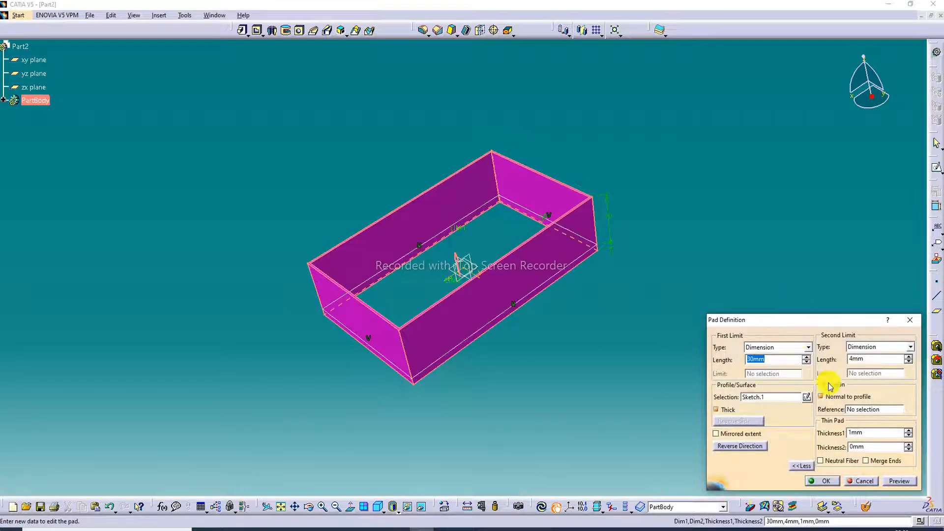
pyautogui.click(909, 430)
pyautogui.click(909, 430)
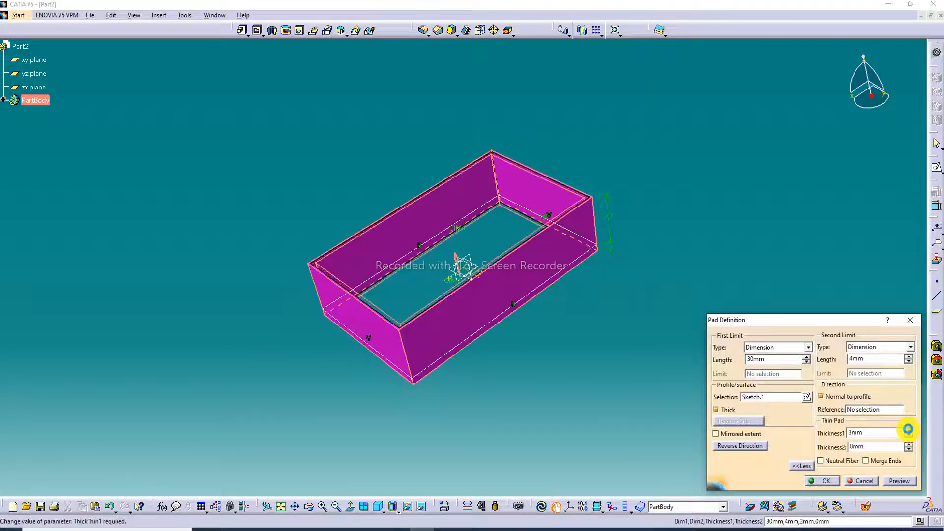
pyautogui.click(908, 430)
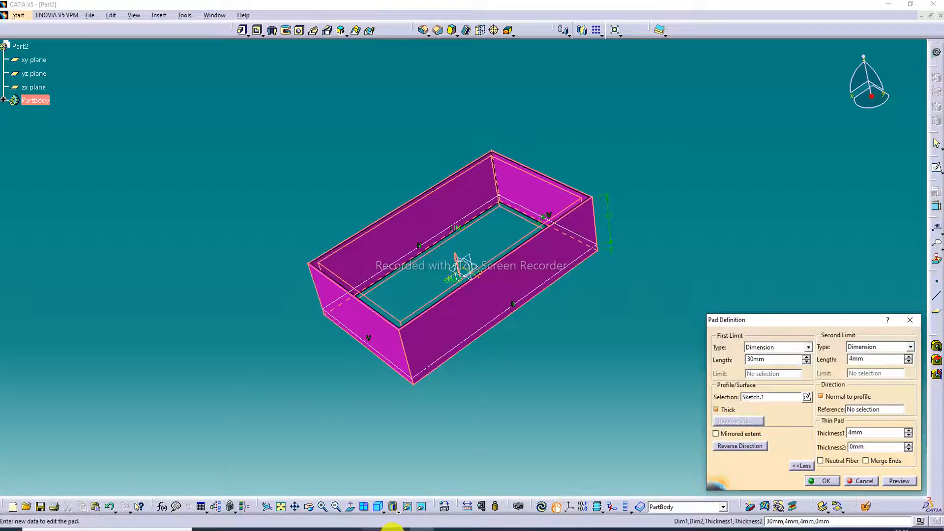
pyautogui.click(393, 530)
pyautogui.click(814, 516)
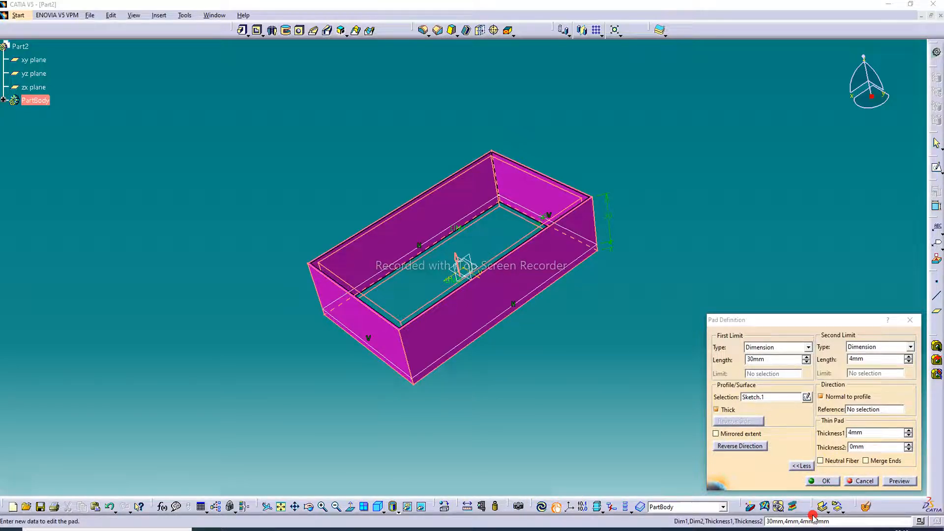
pyautogui.click(909, 510)
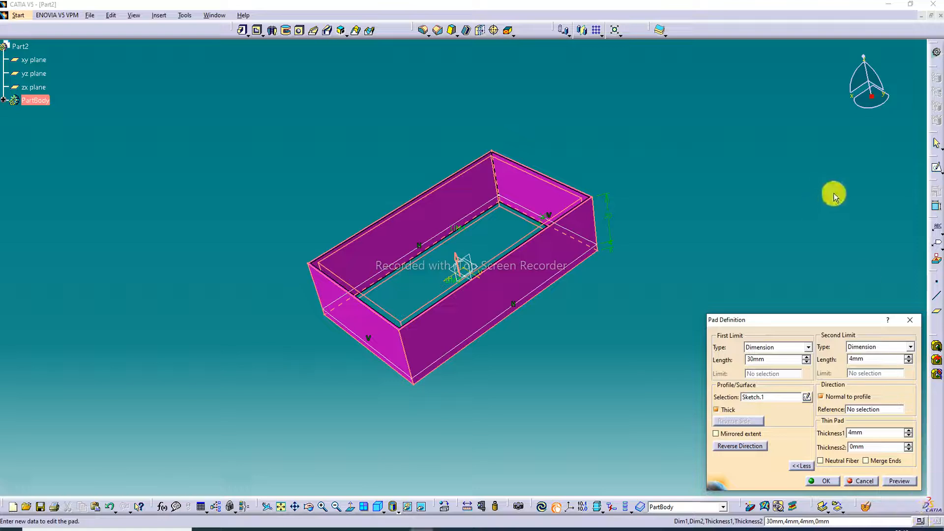
pyautogui.click(865, 359)
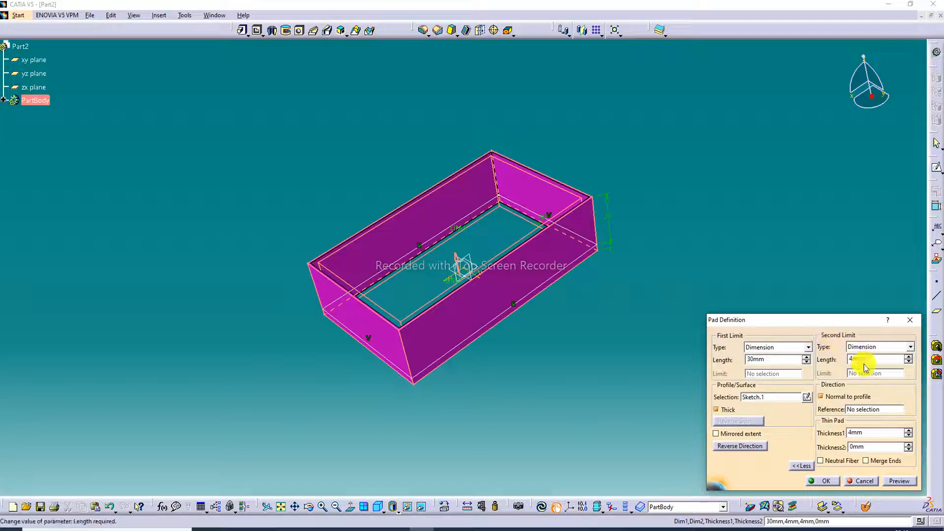
pyautogui.click(898, 480)
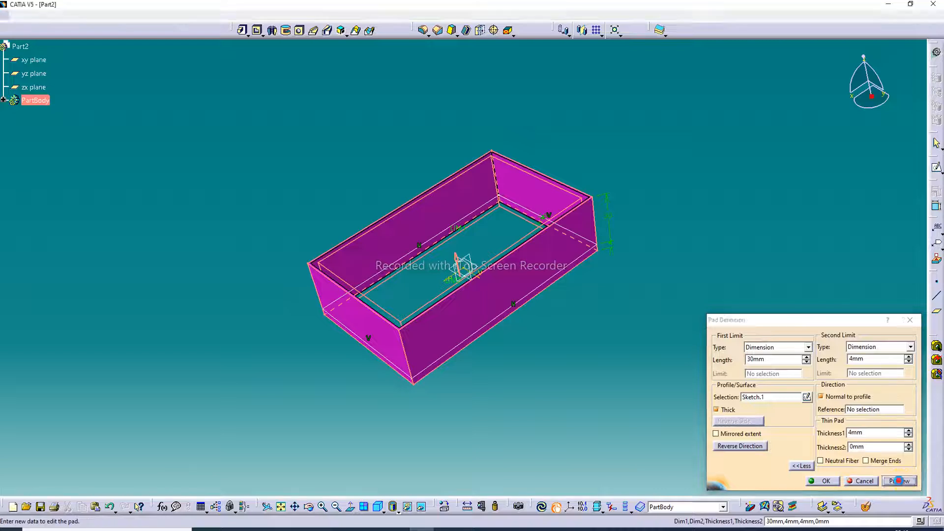
pyautogui.click(824, 481)
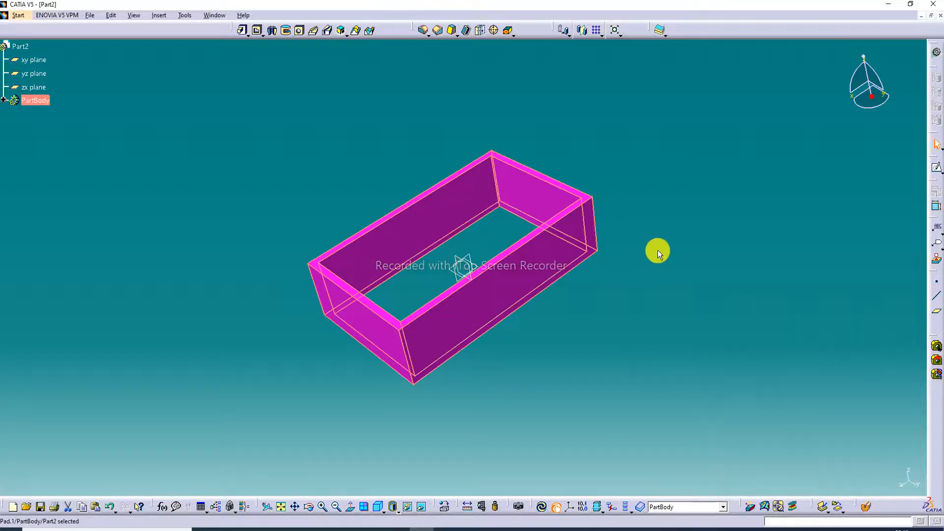
# Step: Edit the pad again to set the thin pad's Thickness2 to 5 mm and preview the outward wall thickening
pyautogui.doubleClick(525, 186)
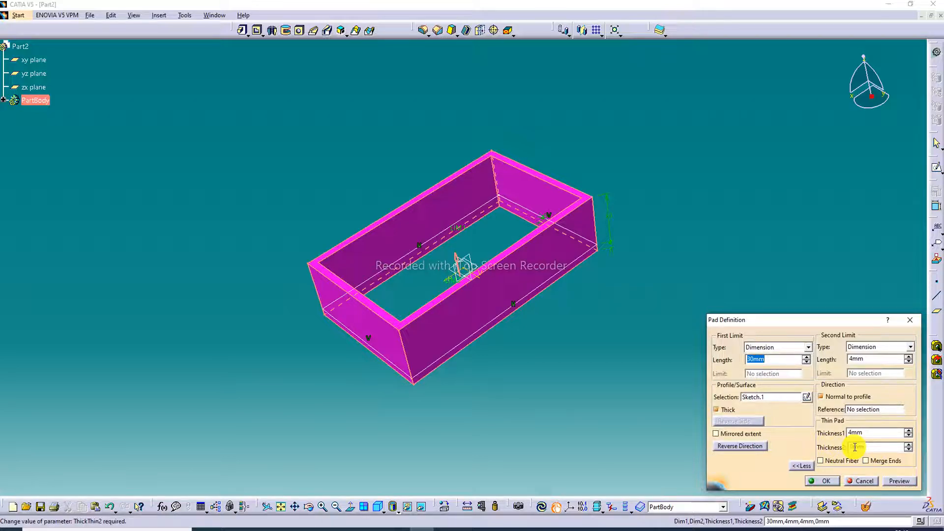
pyautogui.click(908, 445)
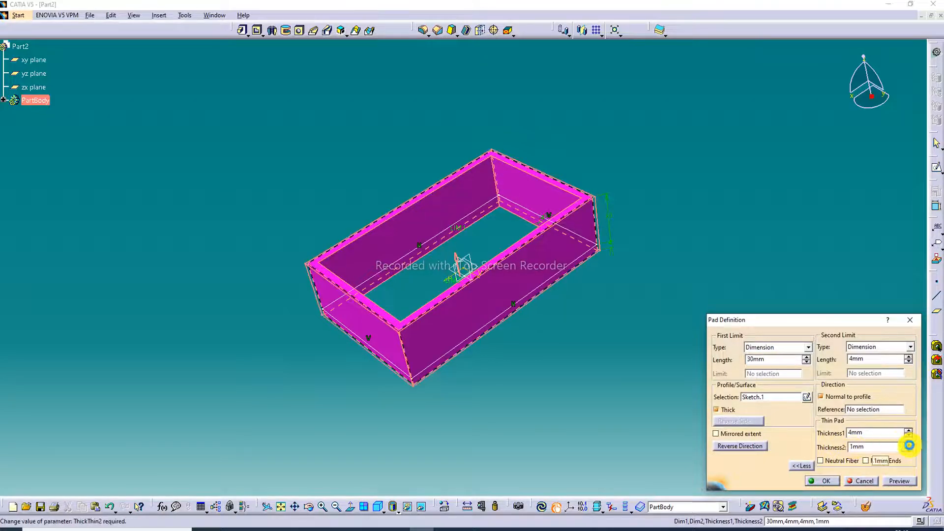
pyautogui.click(909, 445)
pyautogui.click(909, 445)
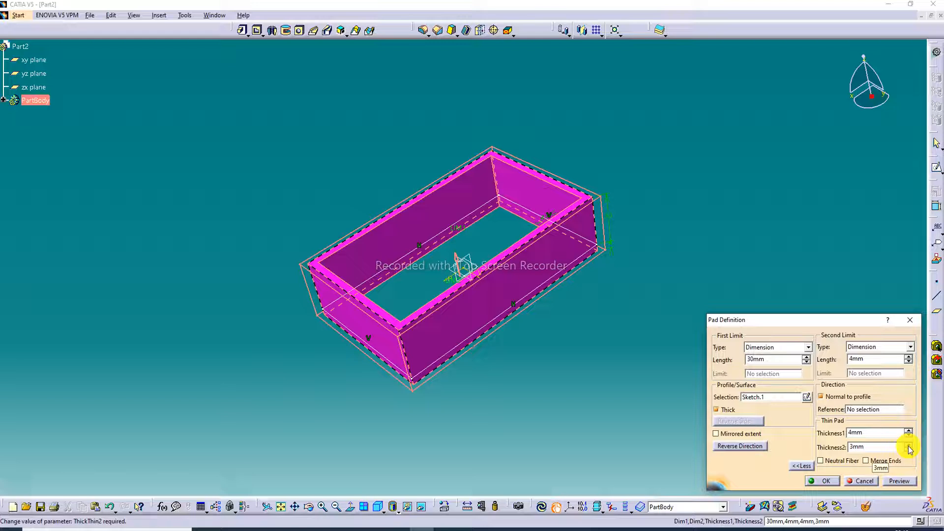
pyautogui.click(908, 445)
pyautogui.click(908, 444)
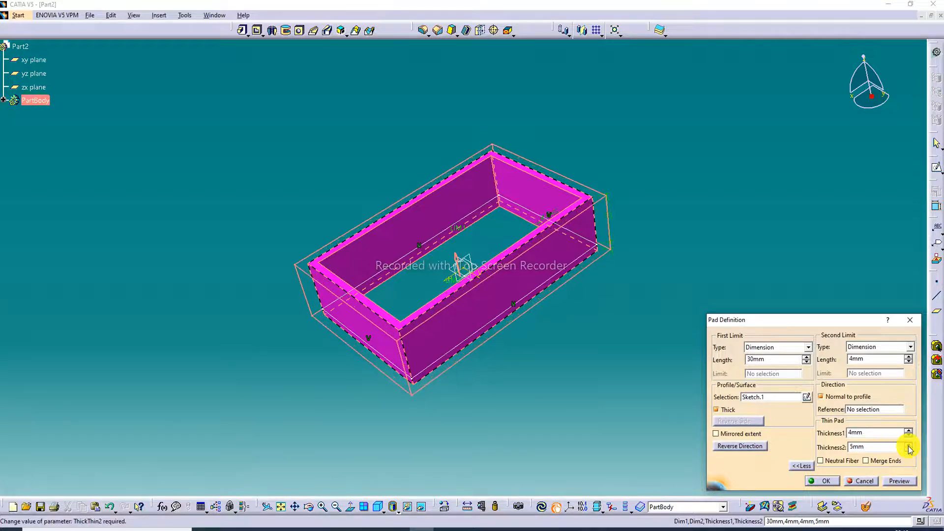
pyautogui.click(903, 482)
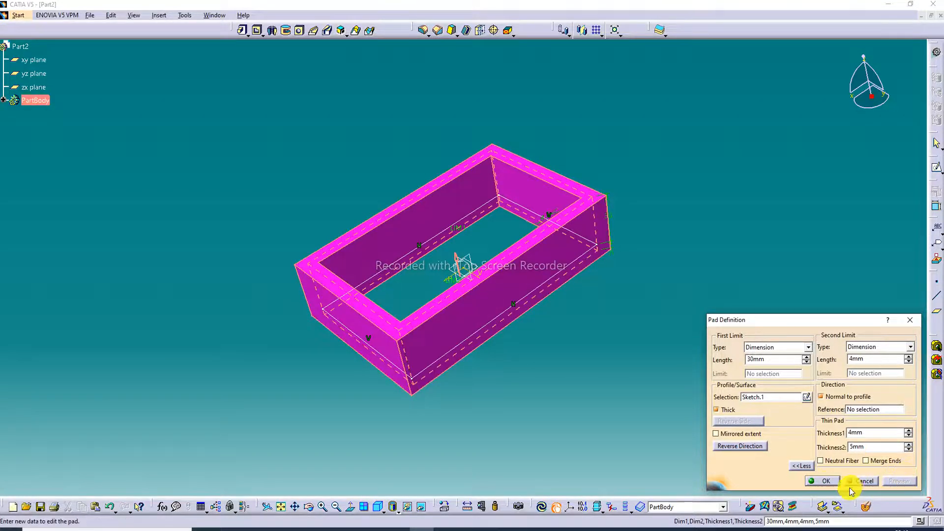
# Step: Apply the thin pad settings, reopen the pad definition and preview the extrusion in the reversed direction and back in the original one
pyautogui.click(824, 481)
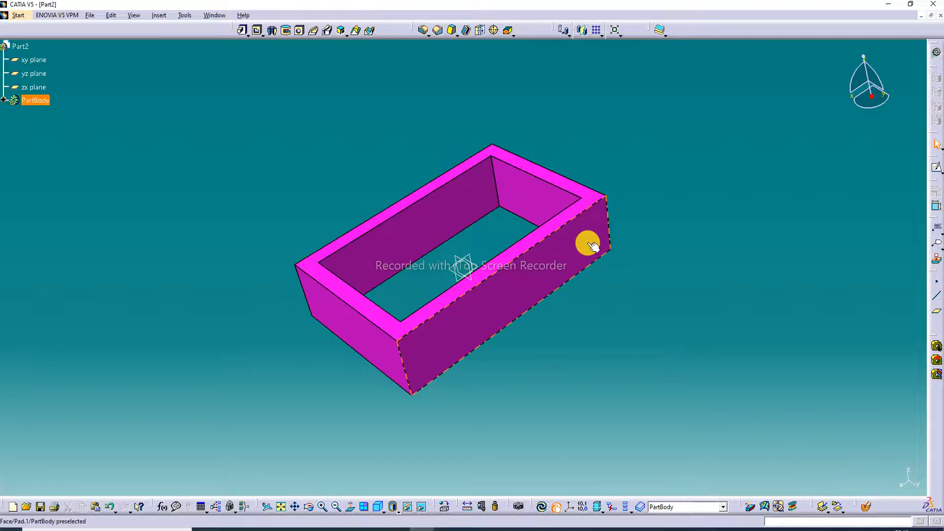
pyautogui.doubleClick(569, 198)
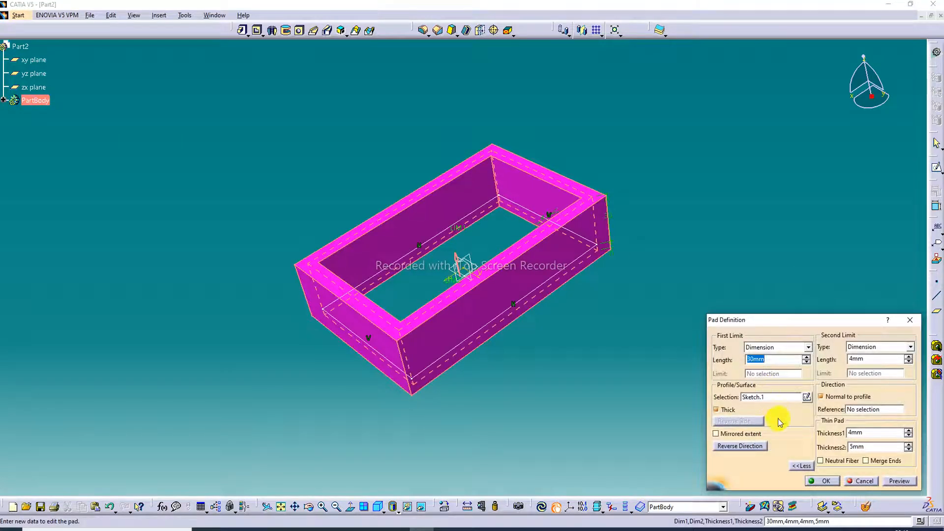
pyautogui.click(744, 447)
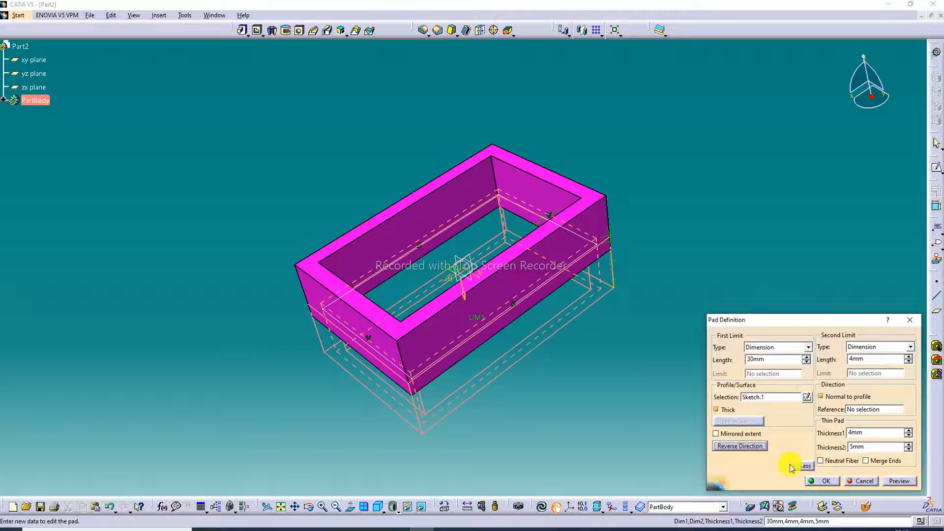
pyautogui.click(902, 481)
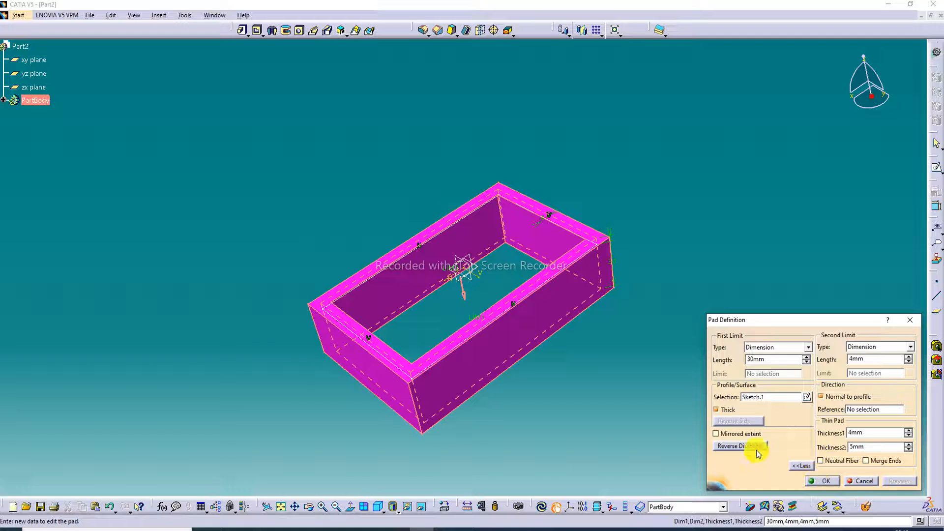
pyautogui.click(753, 446)
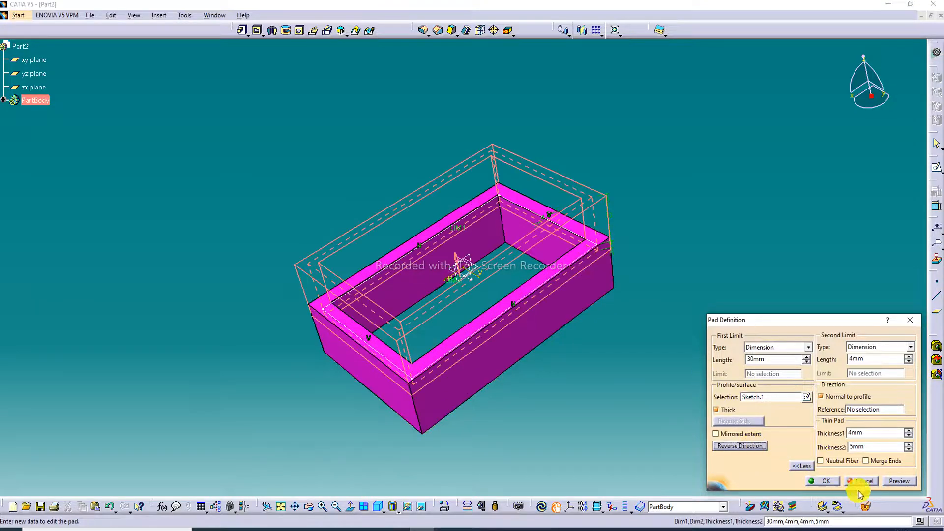
pyautogui.click(896, 481)
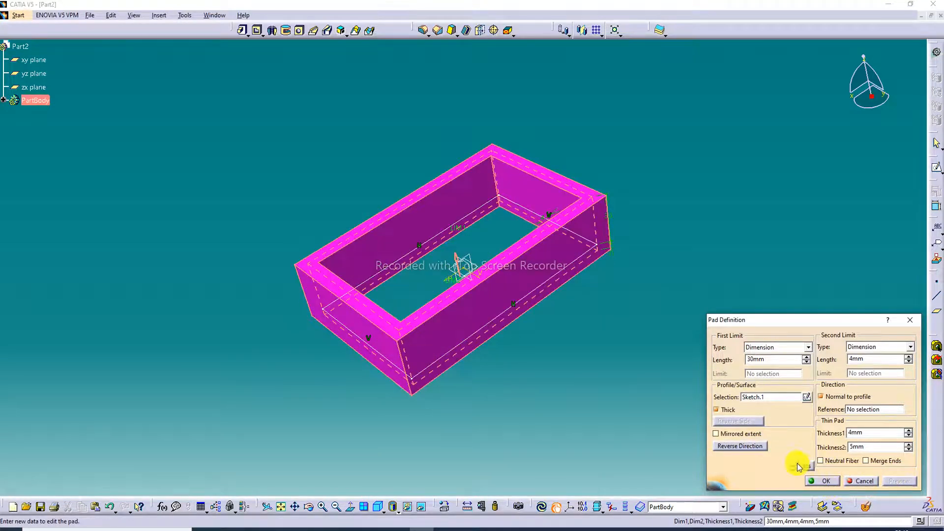
# Step: Enable mirrored extent for the 30 mm thin pad, preview it and apply the definition
pyautogui.click(731, 438)
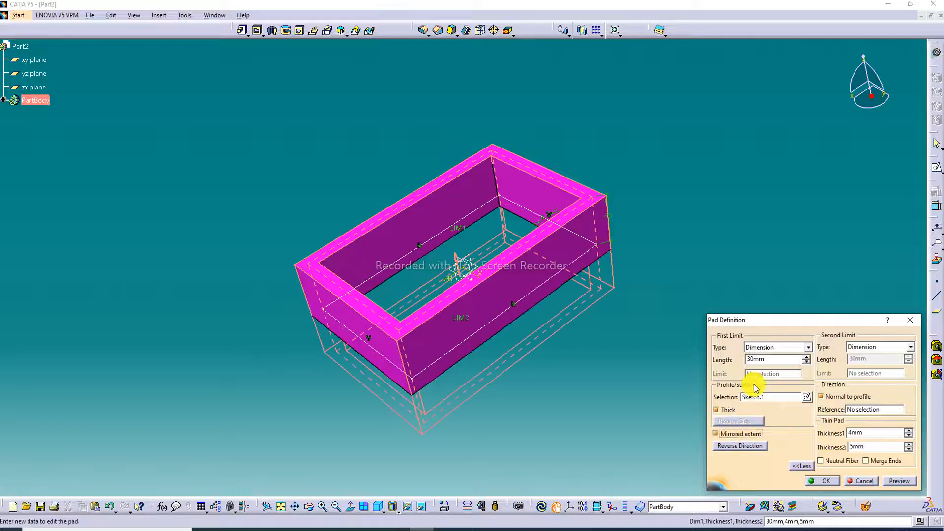
pyautogui.click(895, 481)
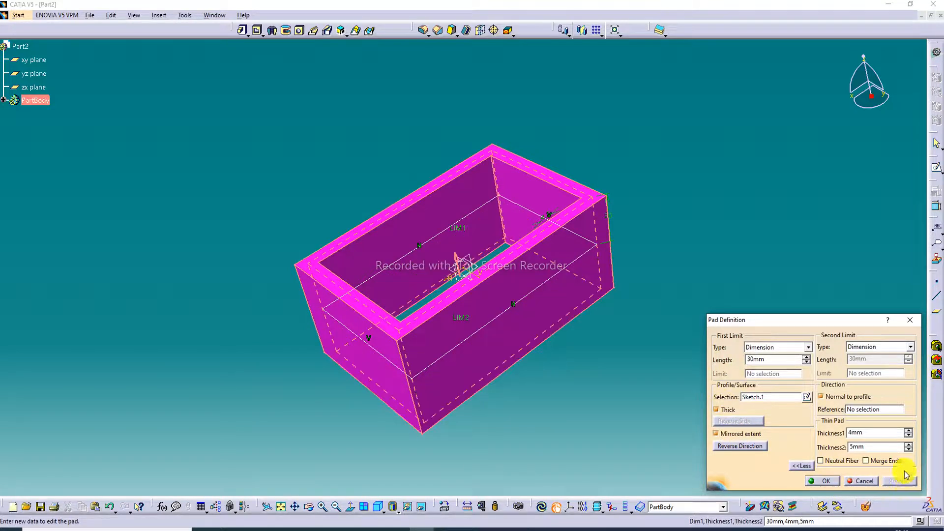
pyautogui.click(825, 481)
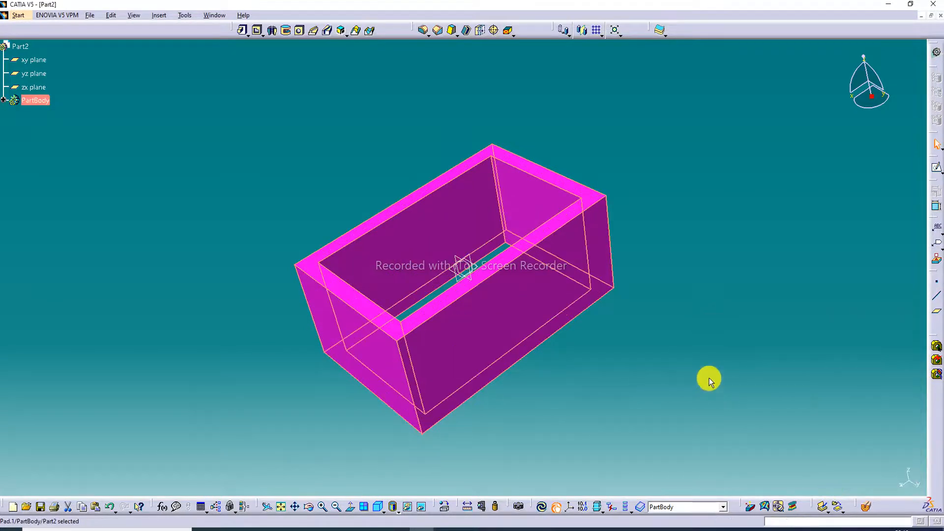
# Step: Reopen the pad definition, disable mirrored extent, preview the one-sided pad and apply the change
pyautogui.doubleClick(558, 215)
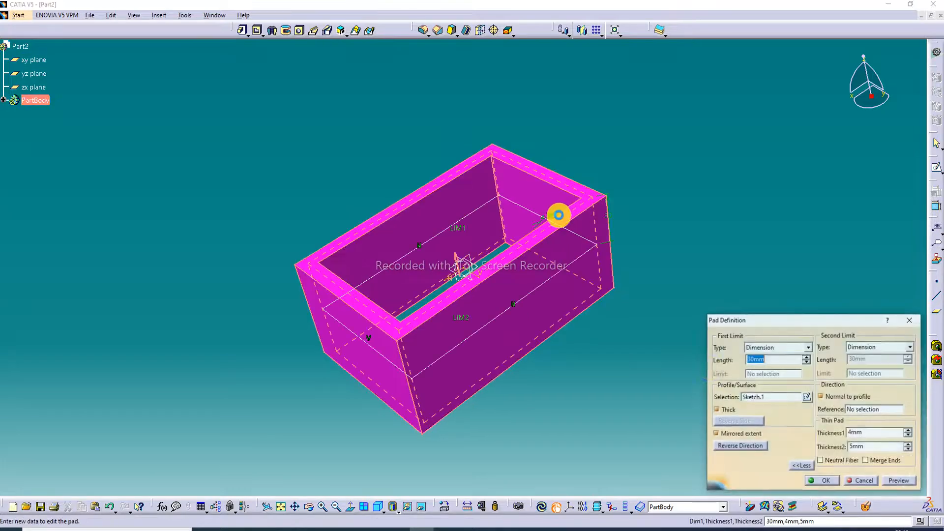
pyautogui.click(748, 434)
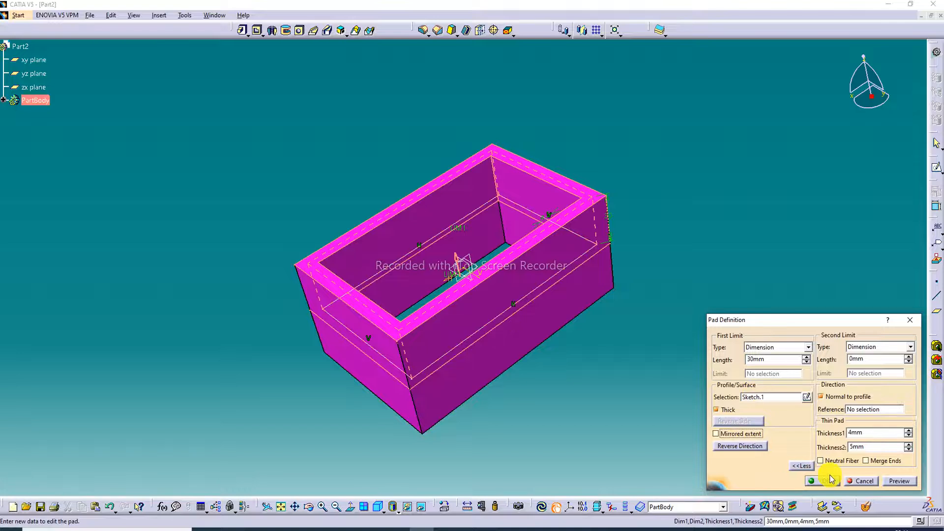
pyautogui.click(899, 480)
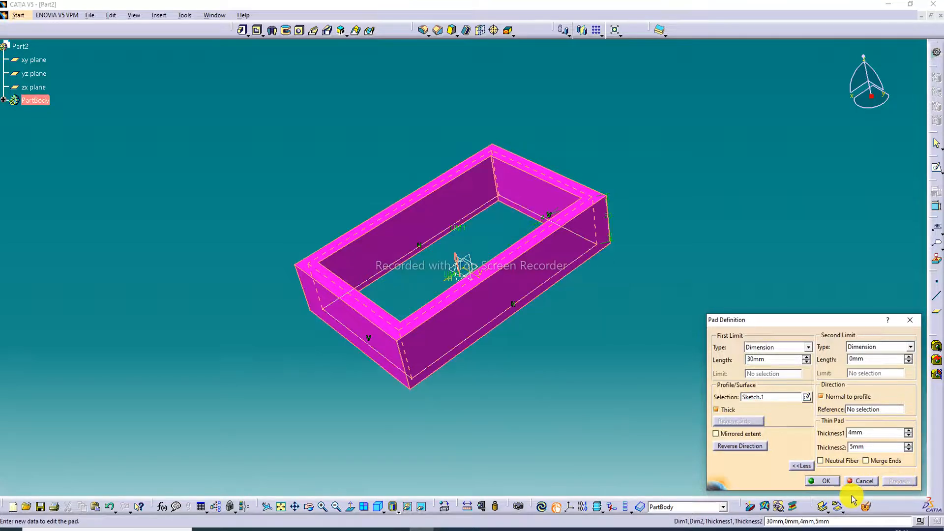
pyautogui.click(829, 481)
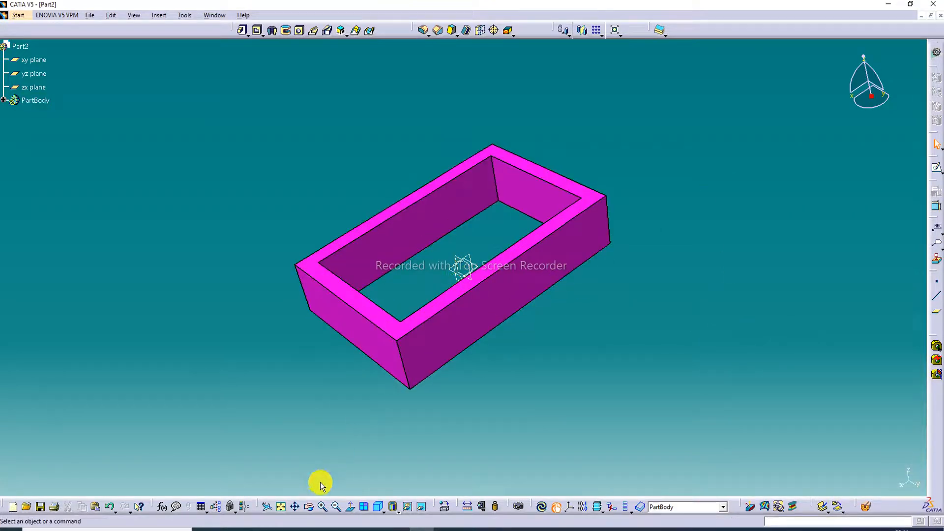
# Step: Switch to the browser window showing the lecture PDF on the Pad command
pyautogui.click(277, 528)
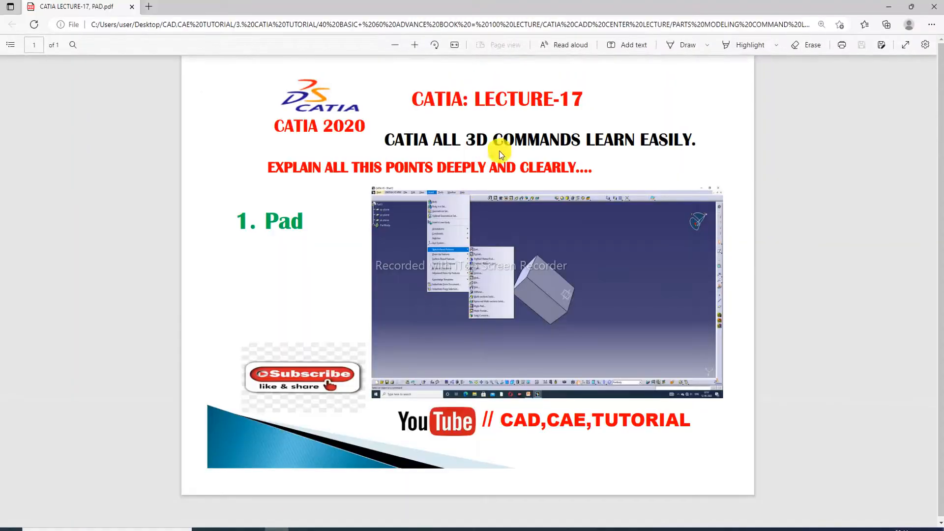